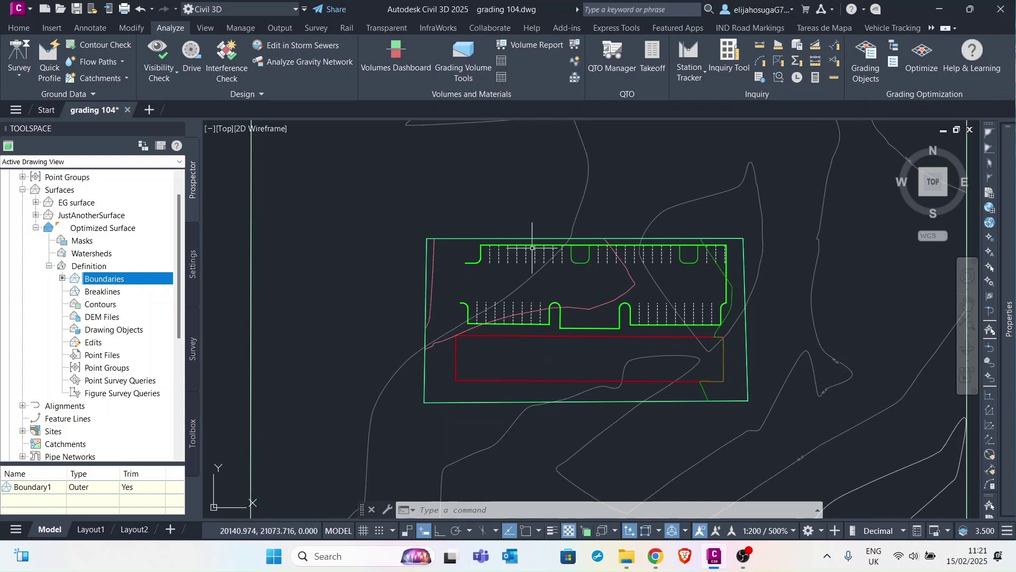
Select the large existing ground surface around the site to check its extent, and clear the selection
left_click(582, 202)
scroll(582, 202, "down", 3)
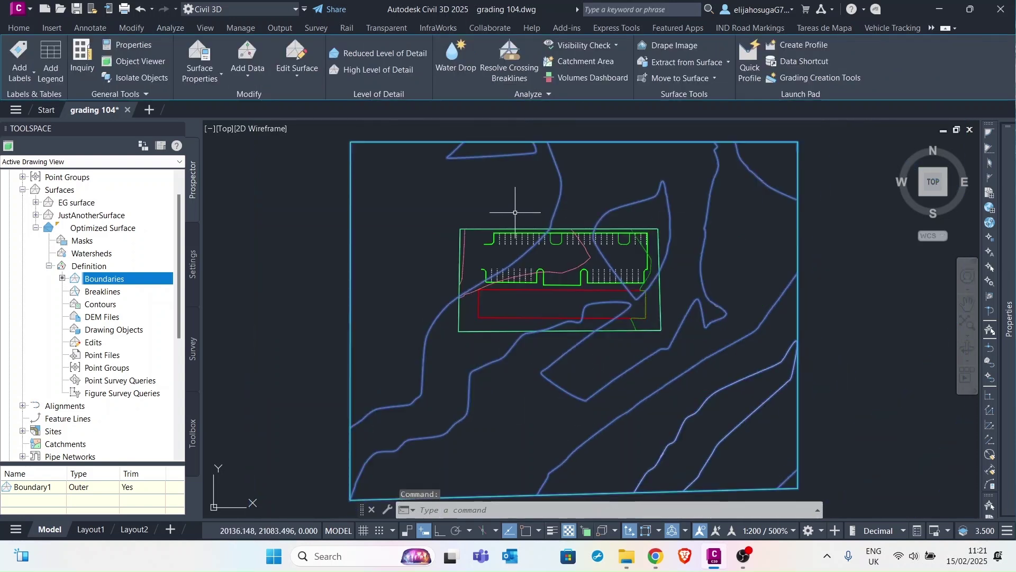
middle_click_drag(543, 254, 552, 205)
mouse_move(578, 257)
middle_mouse_down()
mouse_move(590, 299)
mouse_move(621, 300)
middle_mouse_up()
key("Escape")
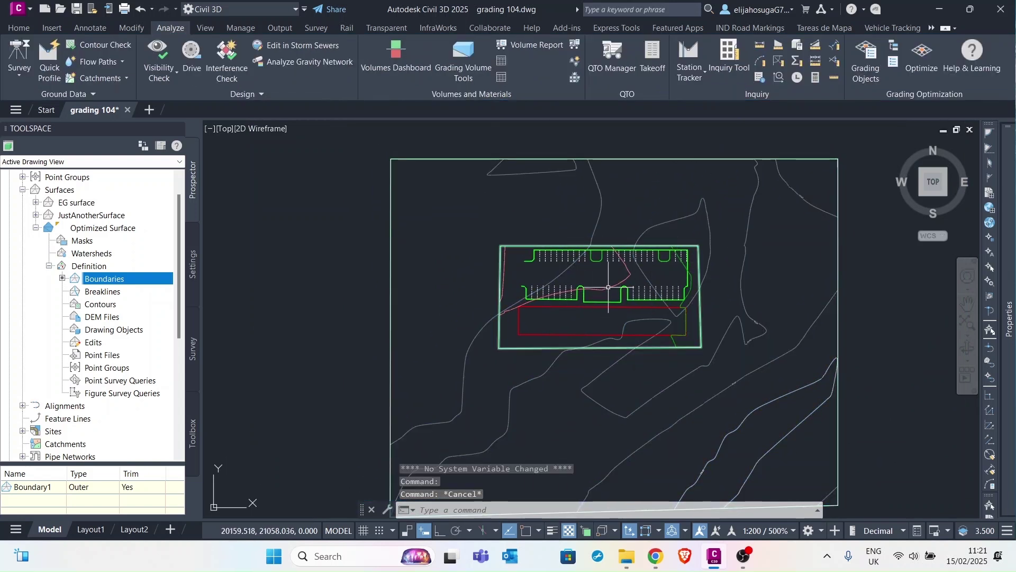
Select the optimized grading surface around the parking area and bring it up in the Object Viewer
left_click(609, 287)
scroll(604, 302, "down", 5)
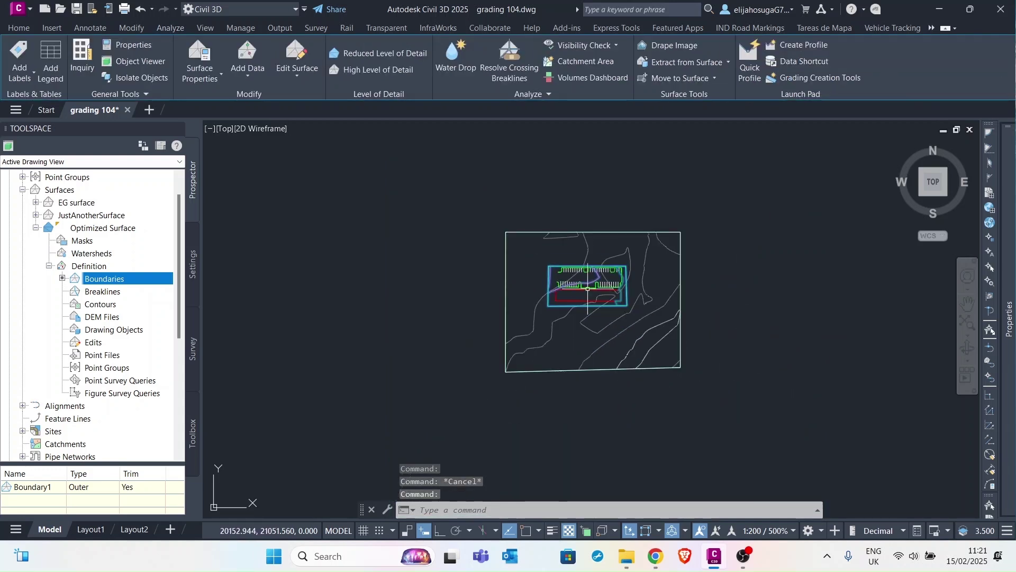
scroll(604, 303, "up", 3)
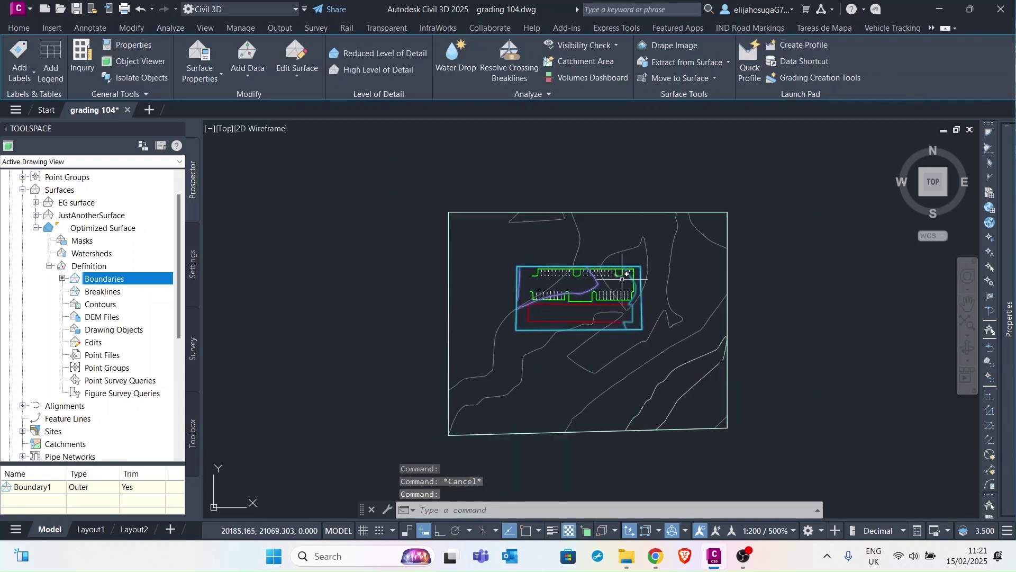
right_click(581, 291)
left_click(622, 252)
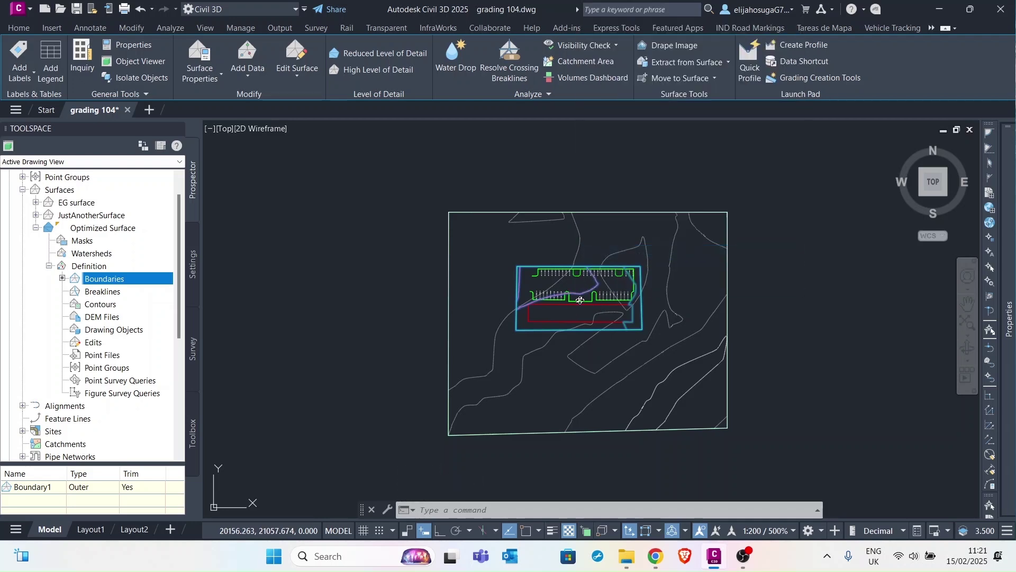
middle_click_drag(297, 177, 622, 333)
scroll(392, 268, "up", 5)
scroll(416, 298, "down", 4)
scroll(631, 325, "up", 5)
scroll(621, 268, "down", 2)
middle_click_drag(729, 330, 514, 220)
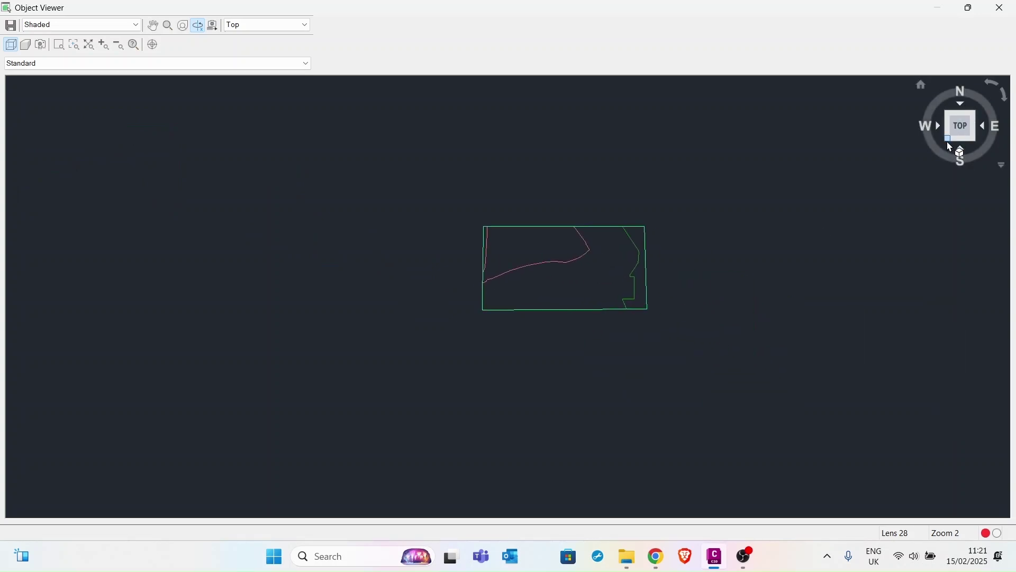
Examine the optimized surface in 3D from the southwest isometric view and an orbited front view, and close the viewer
left_click(949, 146)
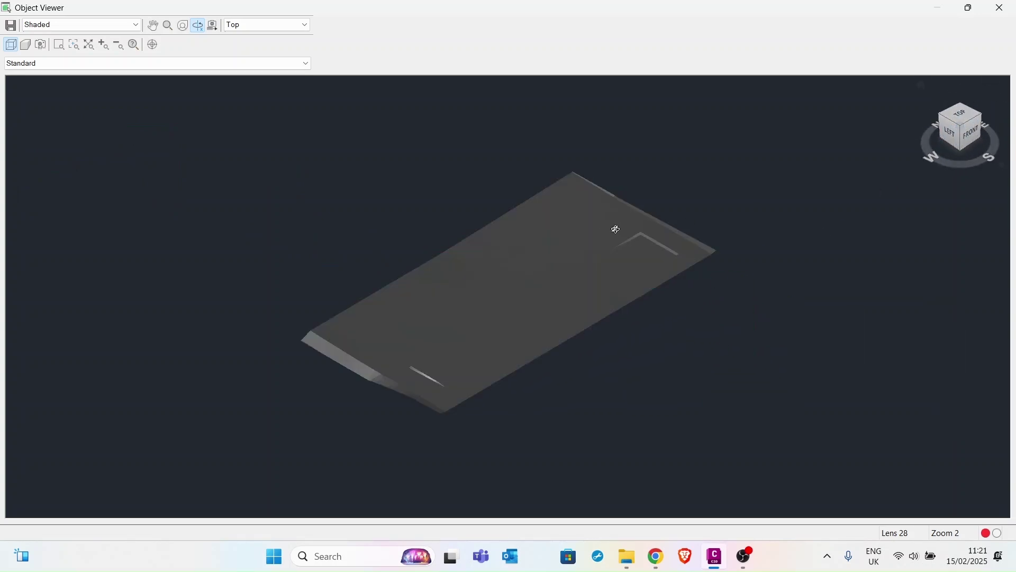
mouse_move(635, 265)
middle_mouse_down()
mouse_move(829, 208)
mouse_move(606, 317)
middle_mouse_up()
scroll(815, 223, "up", 2)
scroll(658, 306, "down", 2)
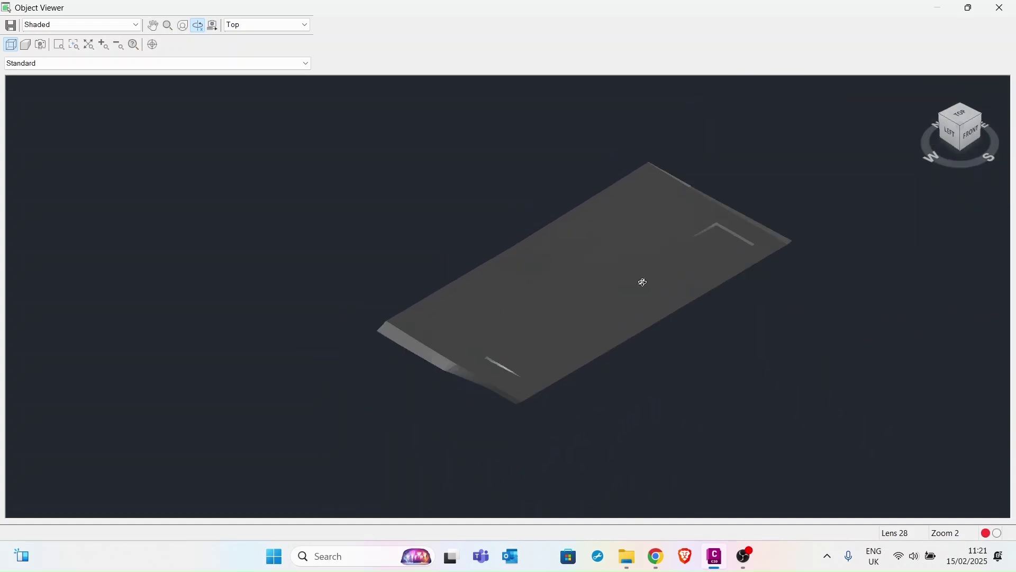
mouse_move(572, 345)
left_mouse_down()
mouse_move(558, 325)
mouse_move(503, 342)
mouse_move(562, 349)
mouse_move(610, 333)
mouse_move(605, 343)
left_mouse_up()
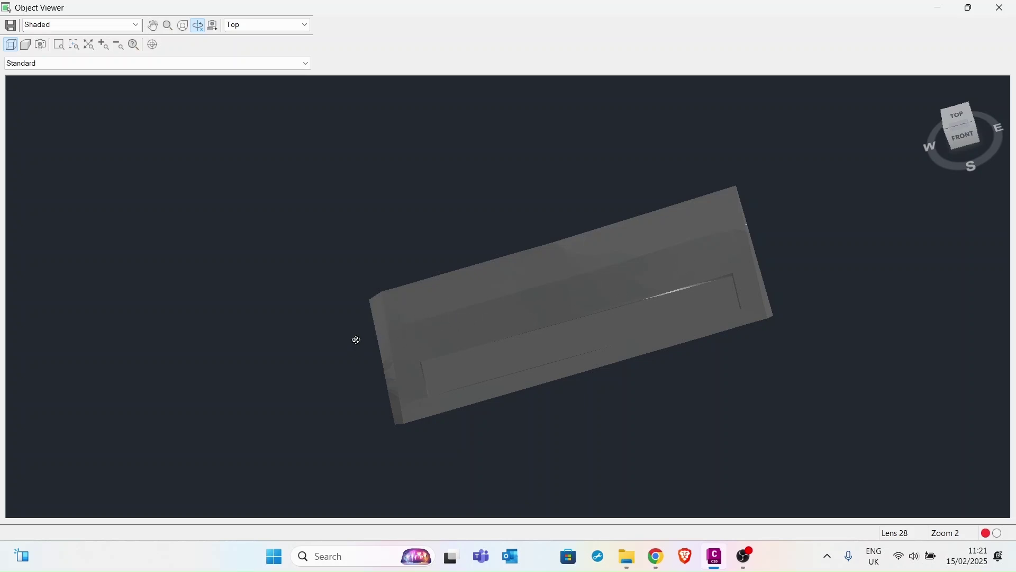
left_click(1000, 8)
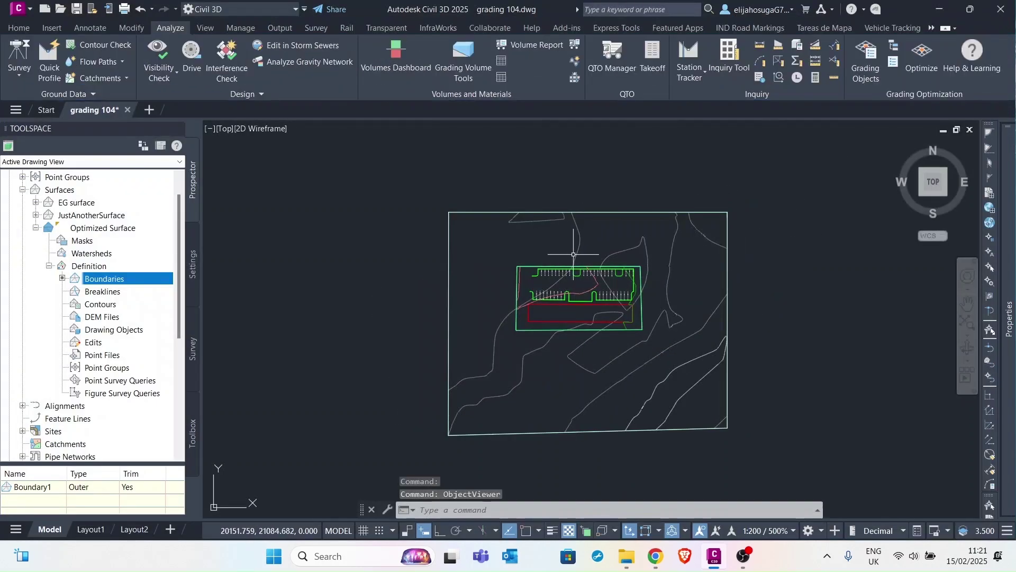
Open the Volumes Dashboard for the drawing's surfaces
mouse_move(574, 254)
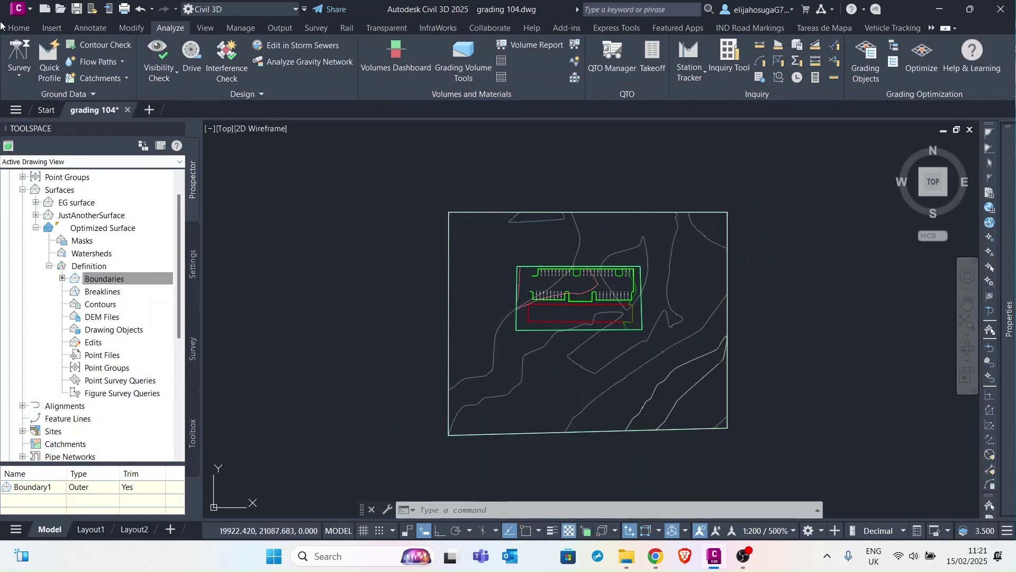
left_click(29, 31)
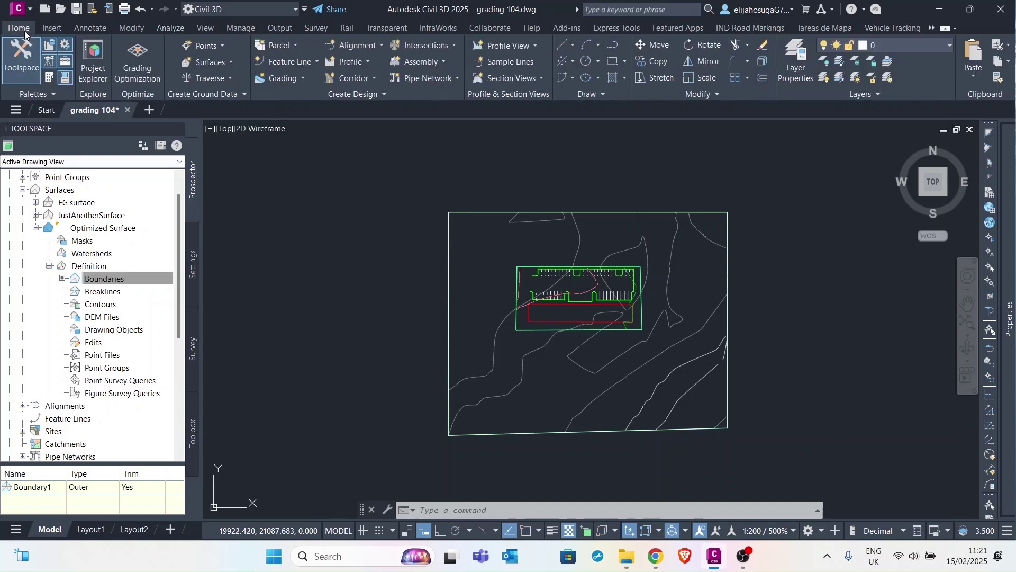
left_click(174, 32)
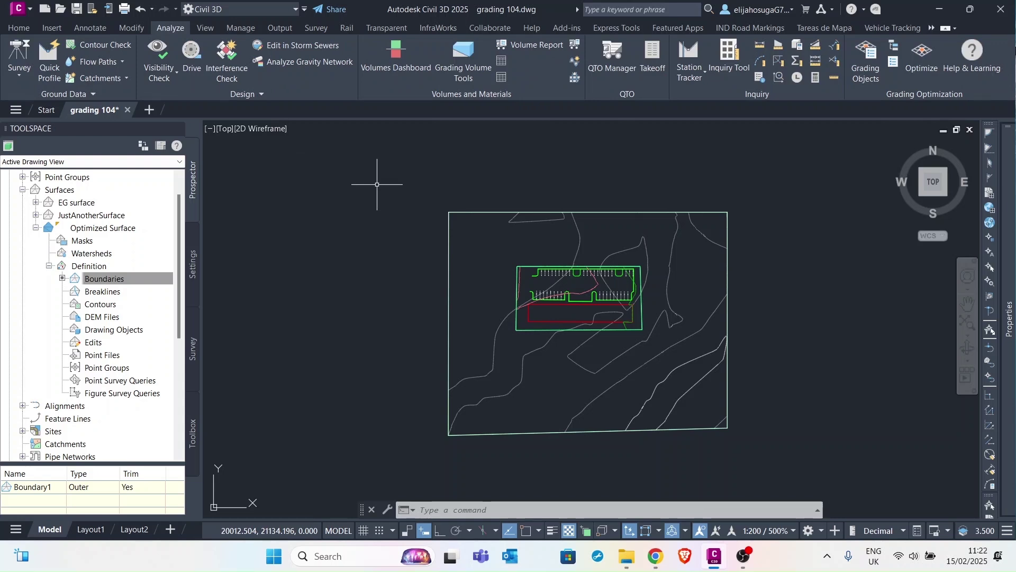
left_click(402, 71)
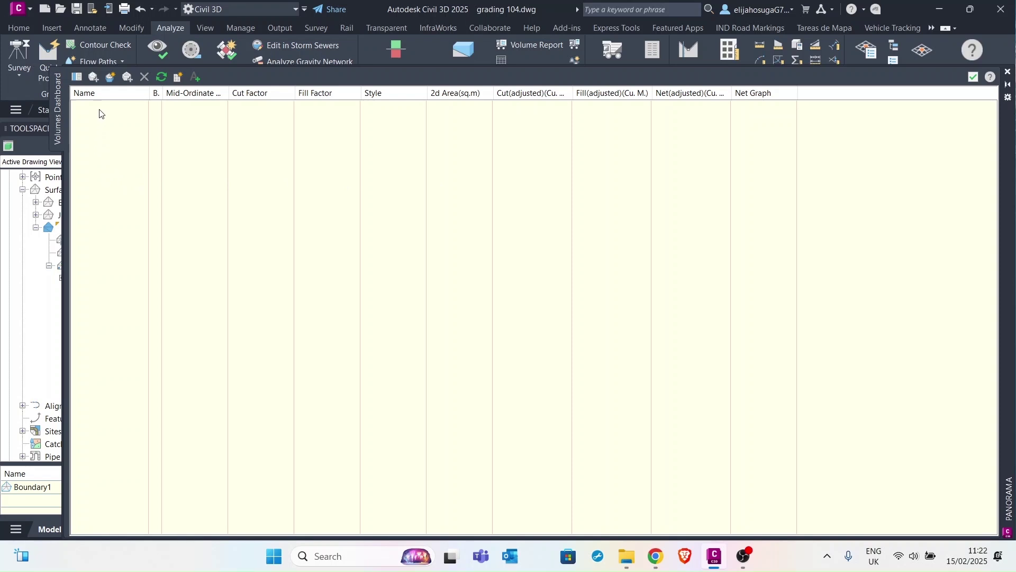
Start a new TIN volume surface in the dashboard and name it CutandFill Surf
left_click(110, 79)
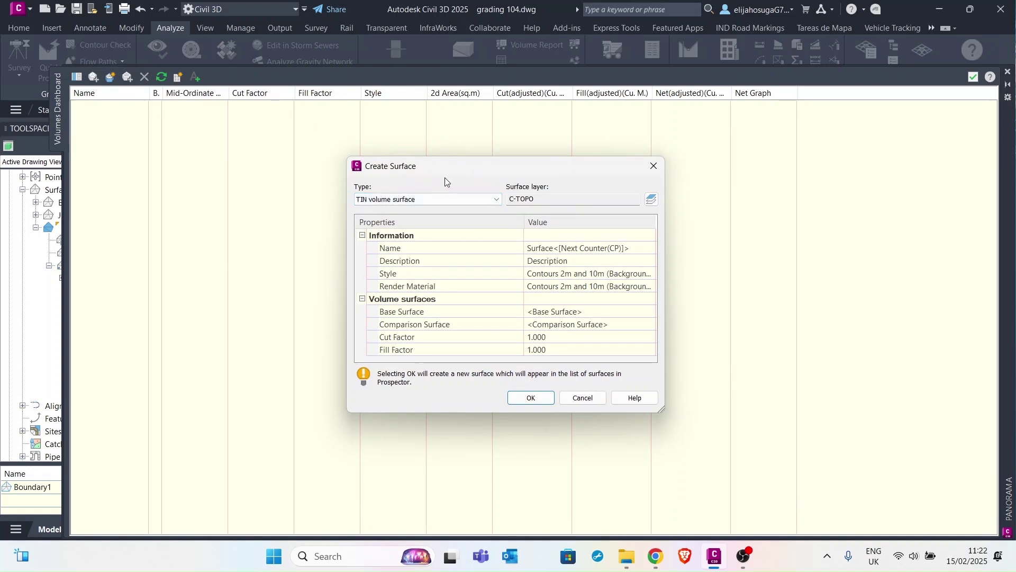
left_click_drag(482, 167, 422, 126)
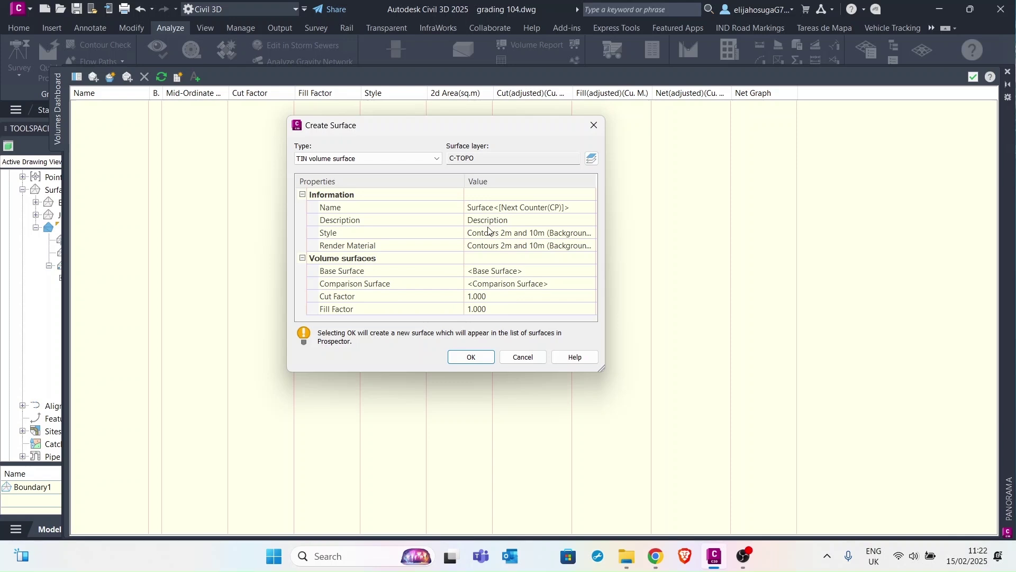
left_click(540, 212)
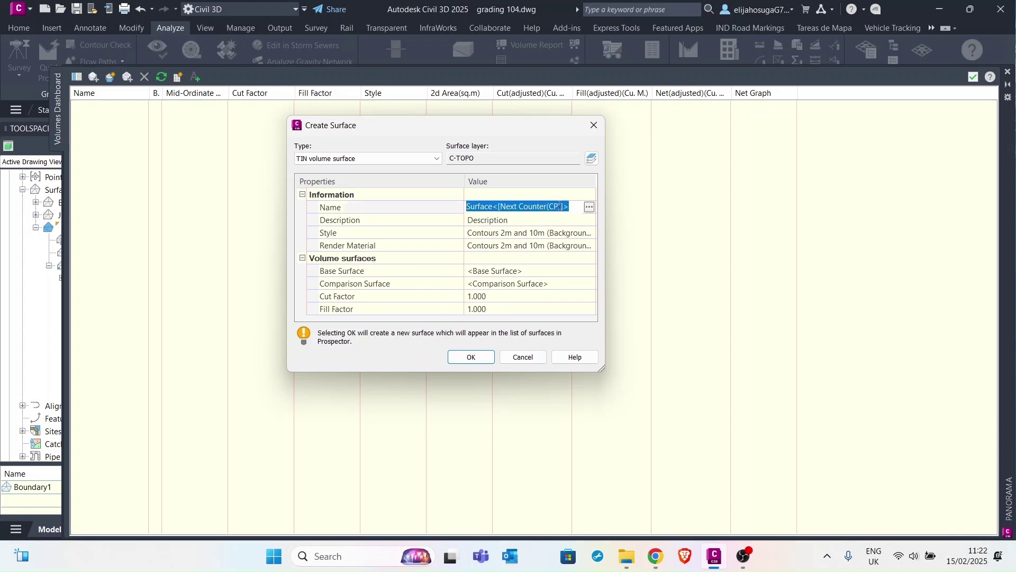
type("CutandFill Surf")
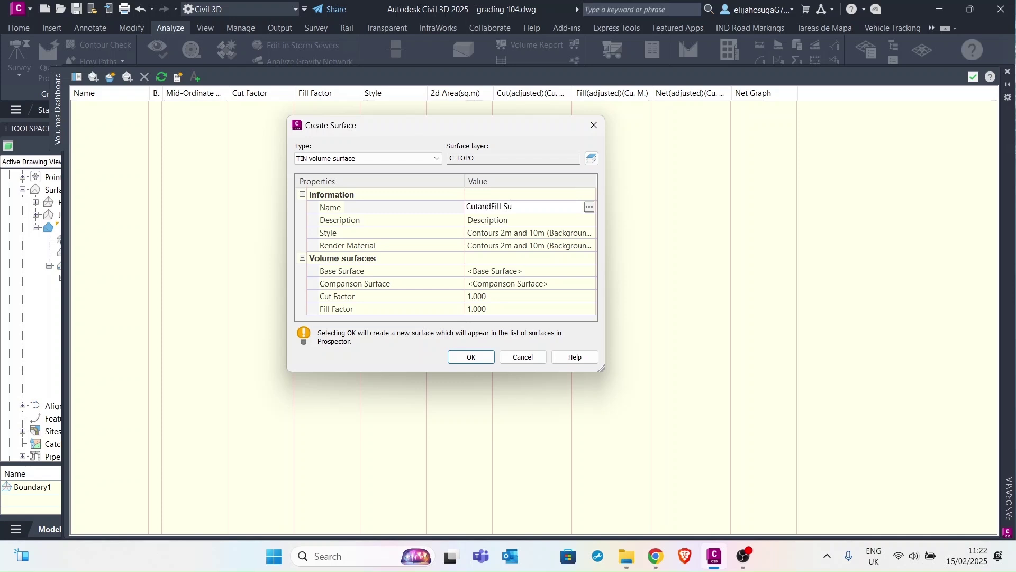
key("Return")
Set the new volume surface's style to Contours and Triangles
left_click(582, 233)
left_click(589, 233)
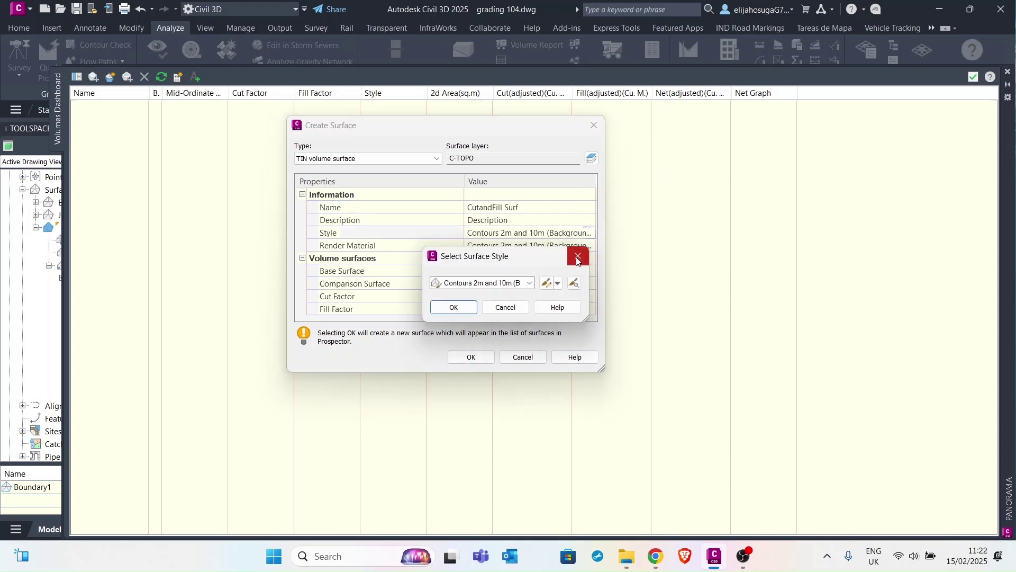
left_click(512, 286)
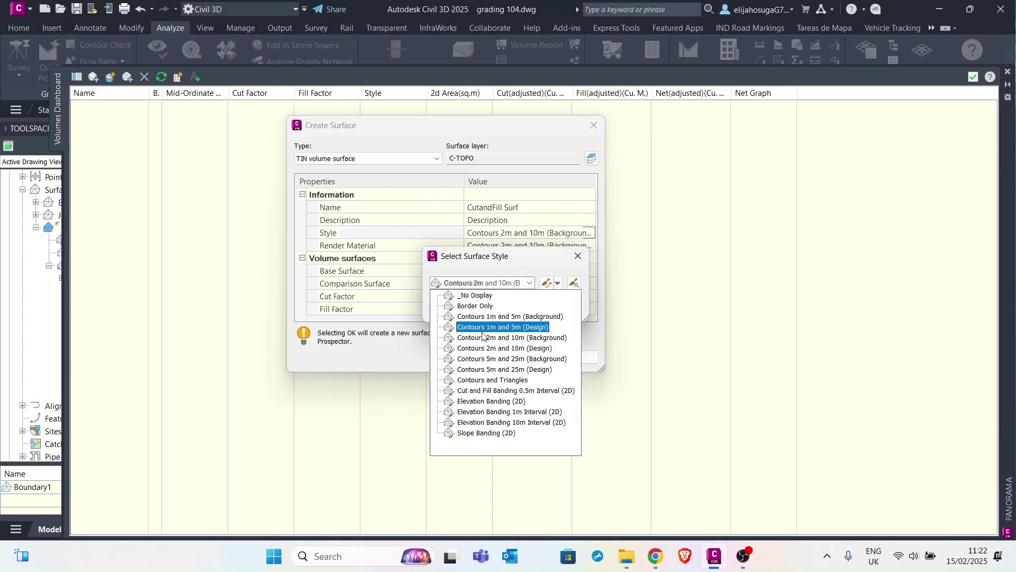
left_click(475, 381)
left_click(461, 311)
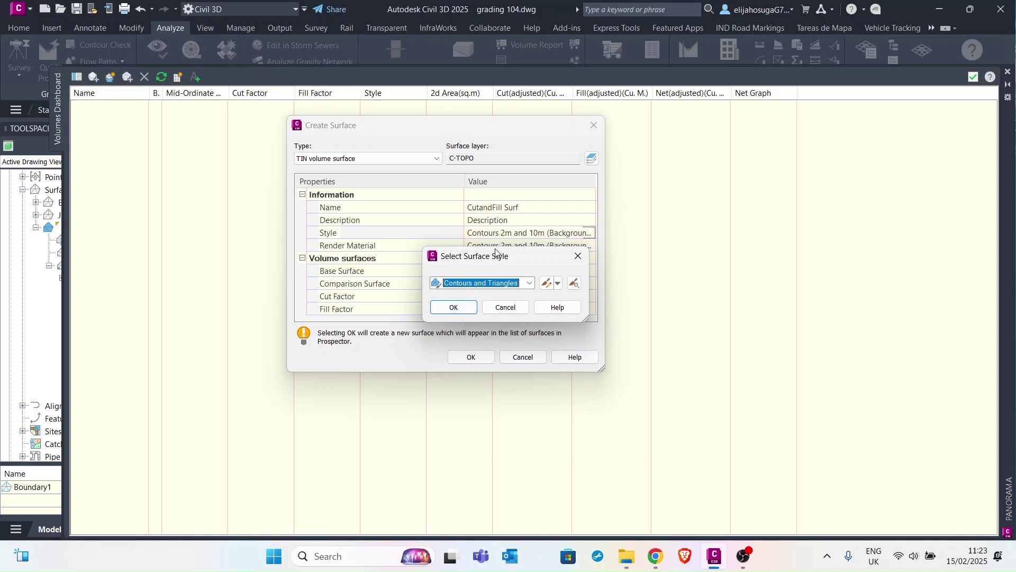
left_click(462, 309)
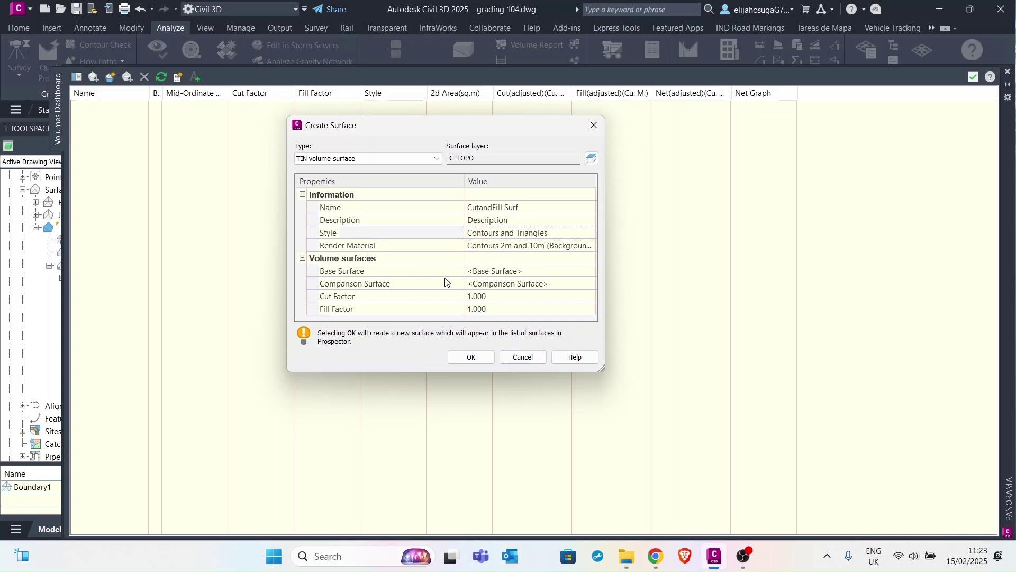
Create the volume surface with EG surface as the base and Optimized Surface as the comparison surface
left_click(533, 272)
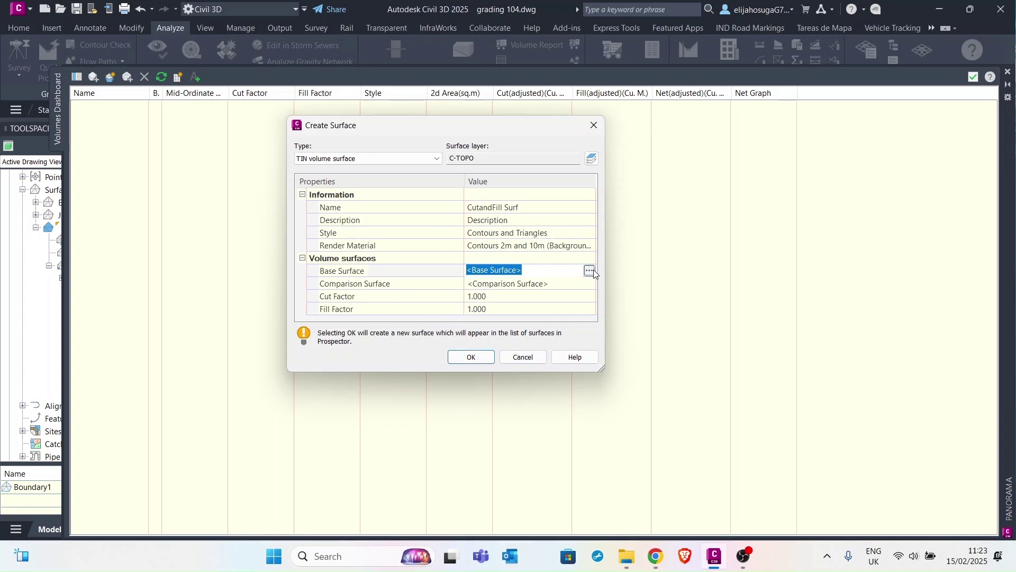
left_click(593, 270)
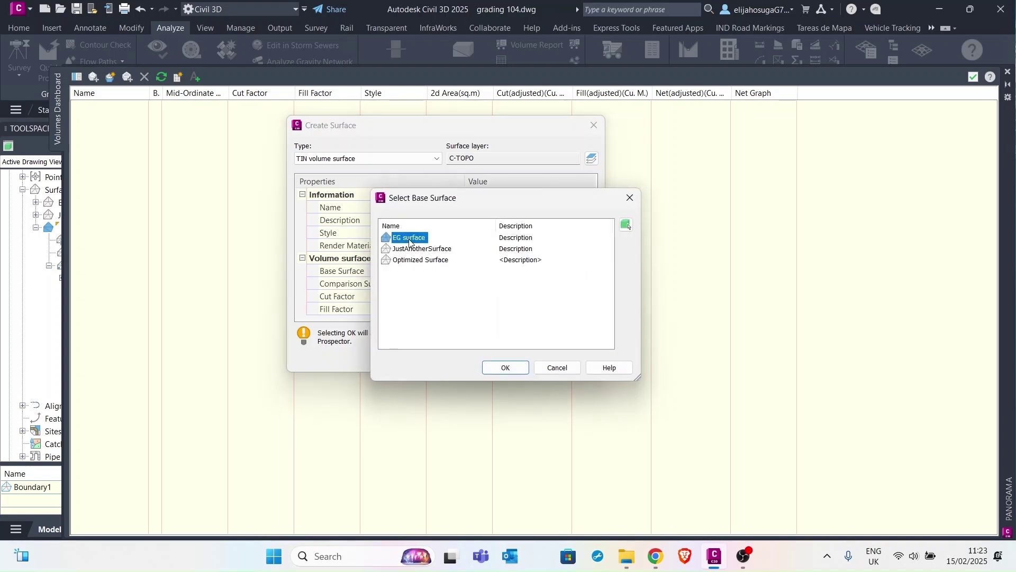
left_click(507, 367)
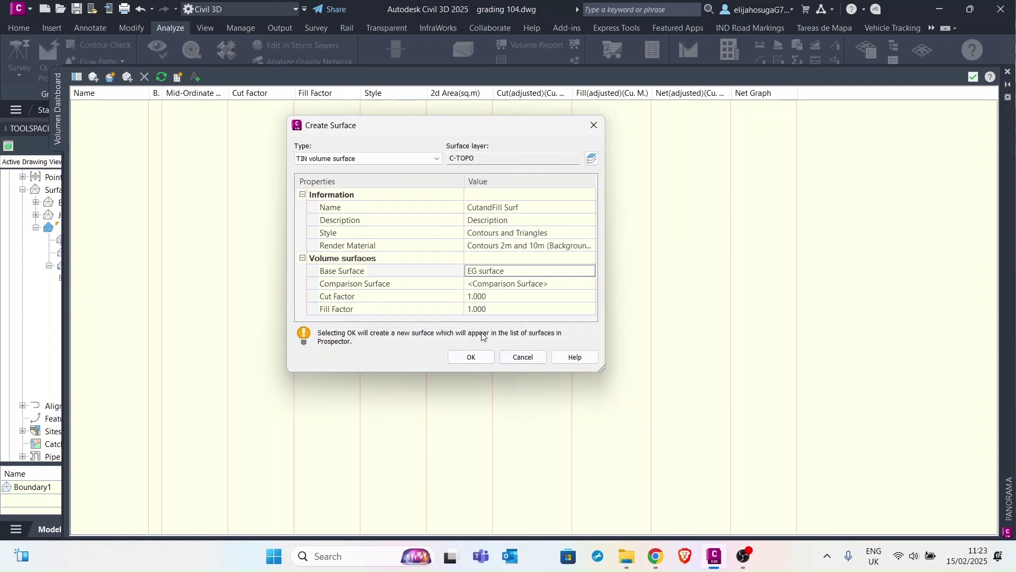
left_click(537, 283)
left_click(589, 283)
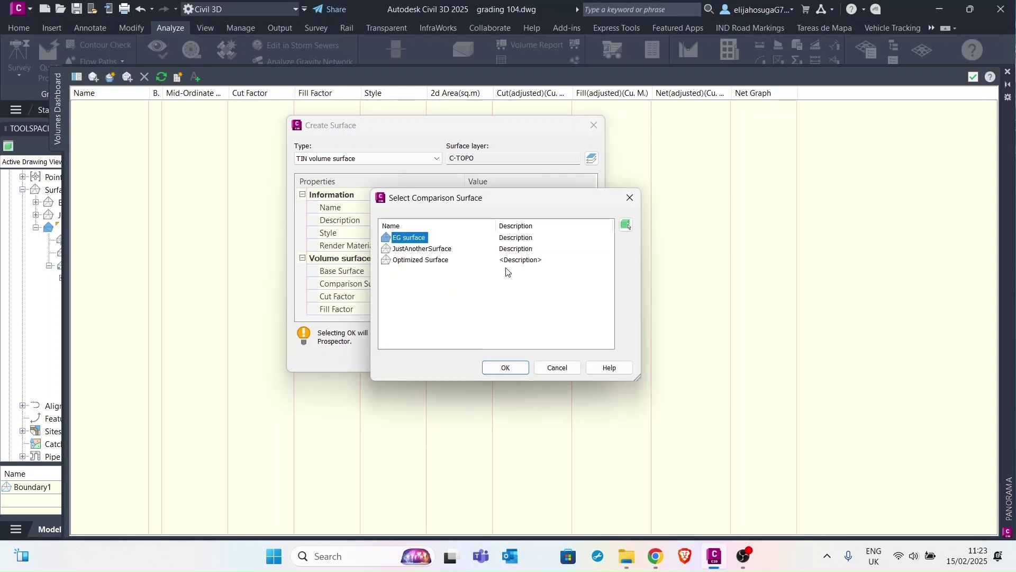
left_click(418, 260)
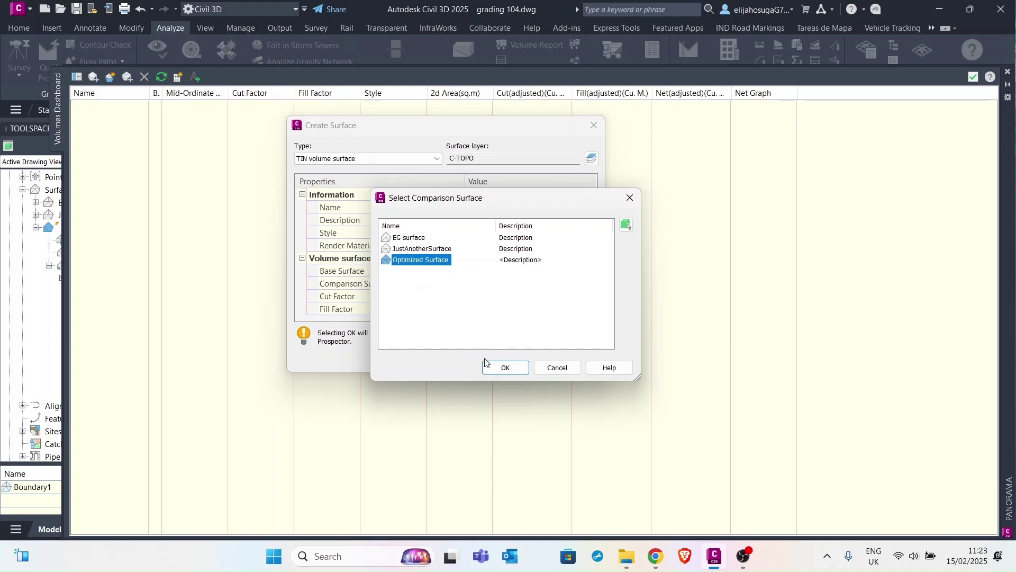
left_click(506, 368)
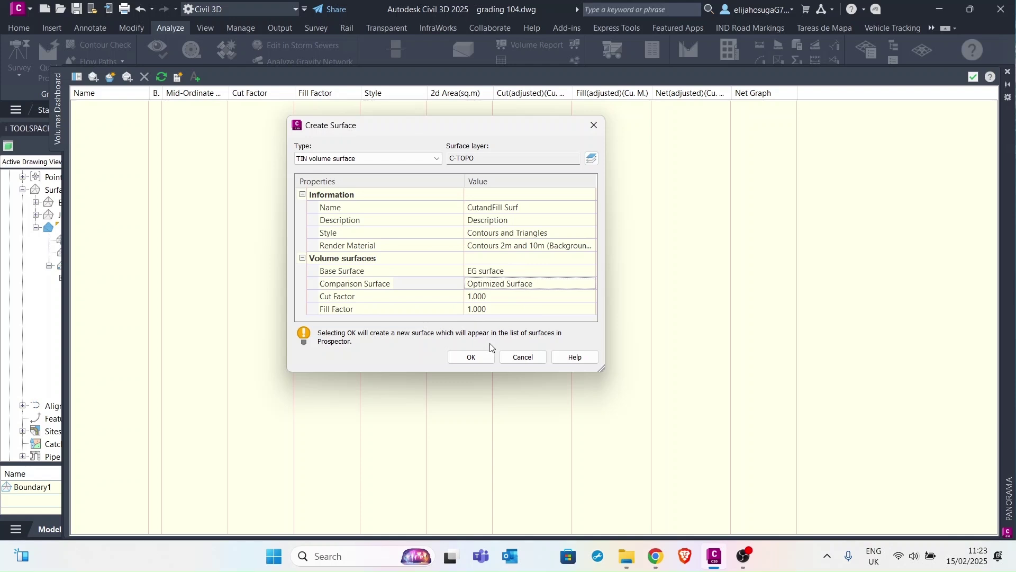
left_click(471, 358)
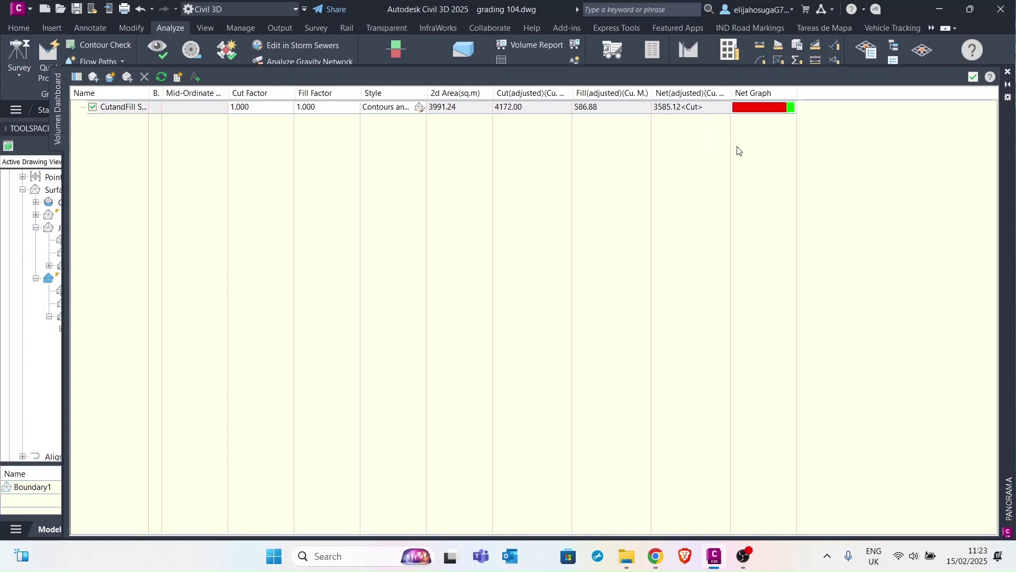
Close the Volumes Dashboard and examine the triangulated volume surface over the parking site, leaving it deselected
left_click(973, 79)
scroll(366, 246, "down", 1)
scroll(538, 308, "up", 5)
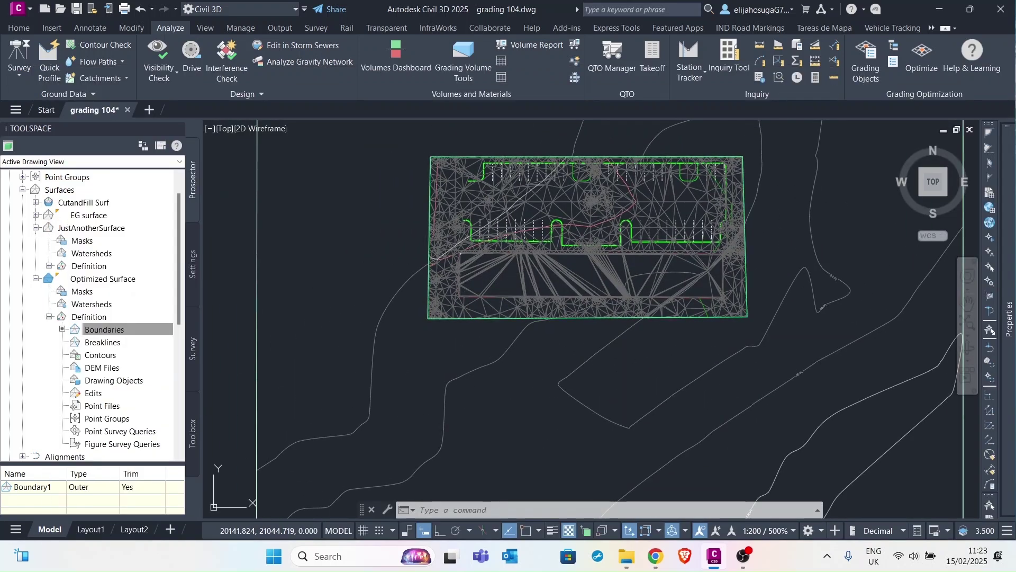
left_click(533, 273)
scroll(536, 207, "down", 3)
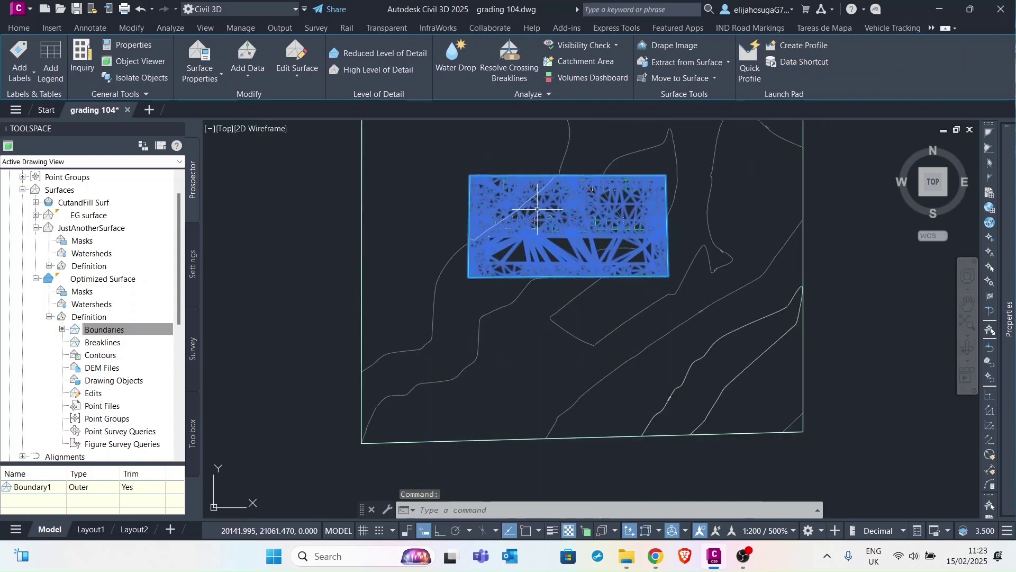
scroll(543, 236, "up", 6)
scroll(544, 236, "down", 8)
mouse_move(531, 249)
middle_mouse_down()
mouse_move(529, 263)
mouse_move(444, 288)
middle_mouse_up()
scroll(532, 262, "up", 4)
key("Escape")
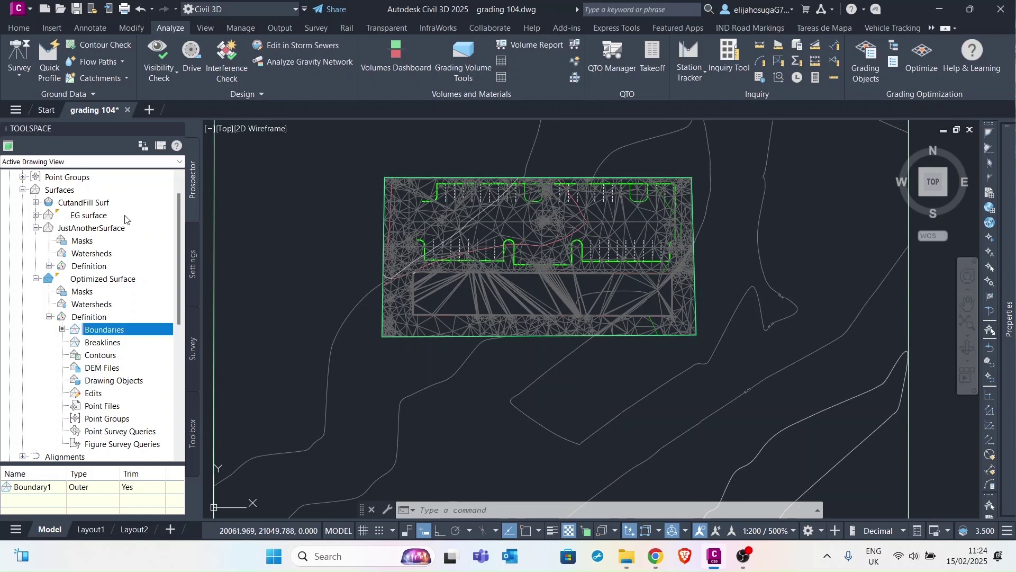
Start a new surface style in the drawing settings and turn off its Border component for the plan view
left_click(192, 265)
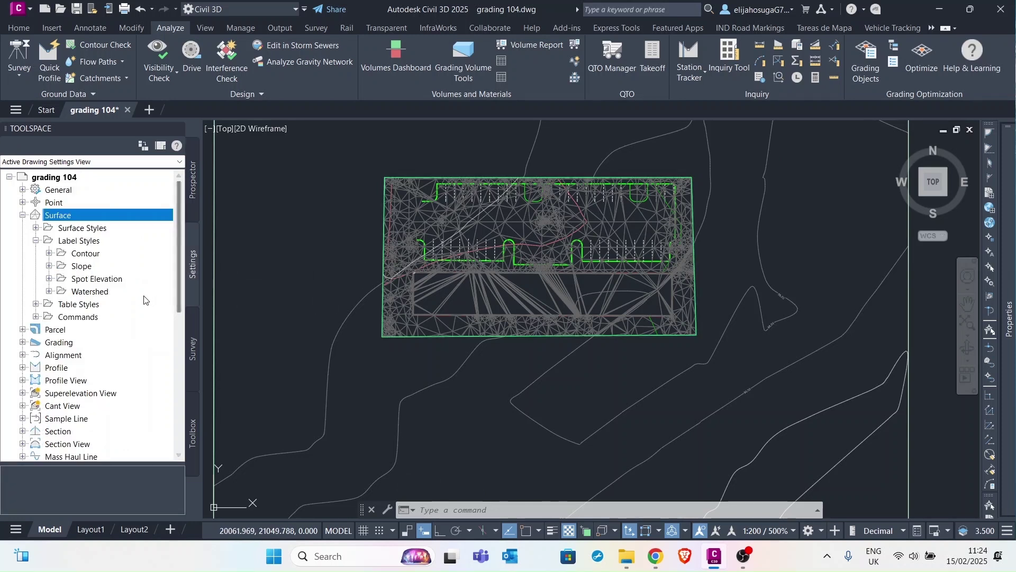
left_click(67, 232)
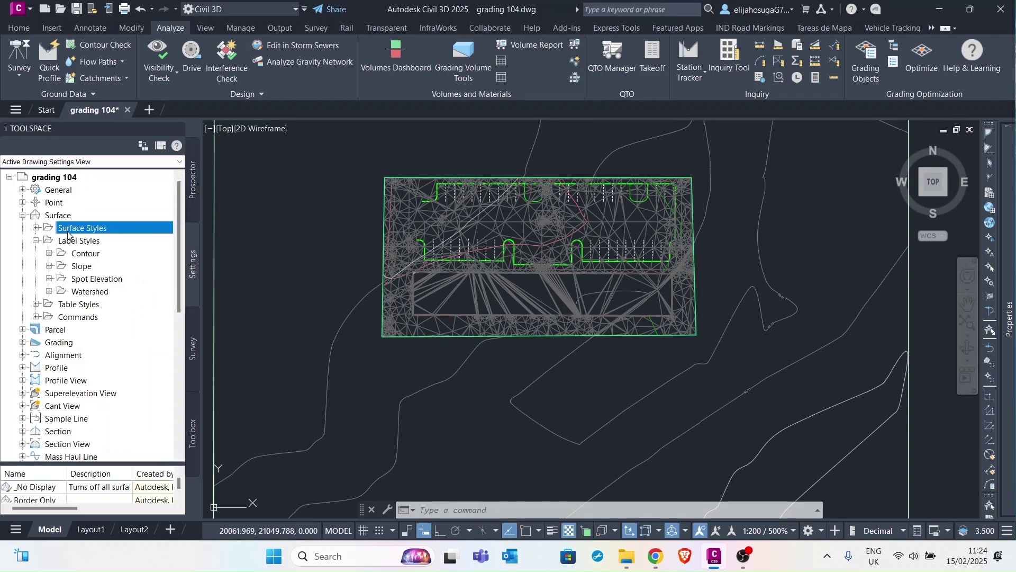
right_click(99, 232)
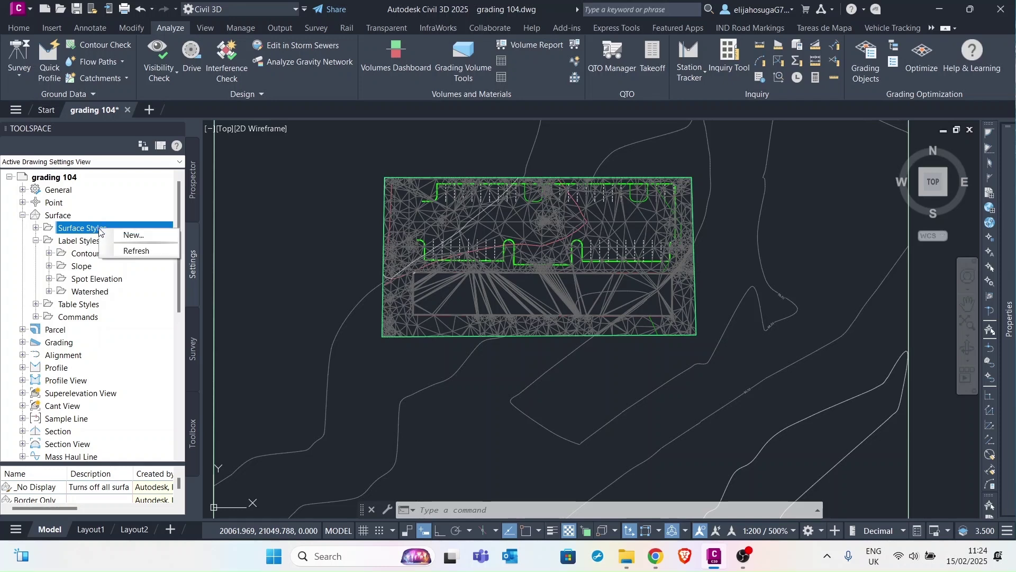
left_click(142, 236)
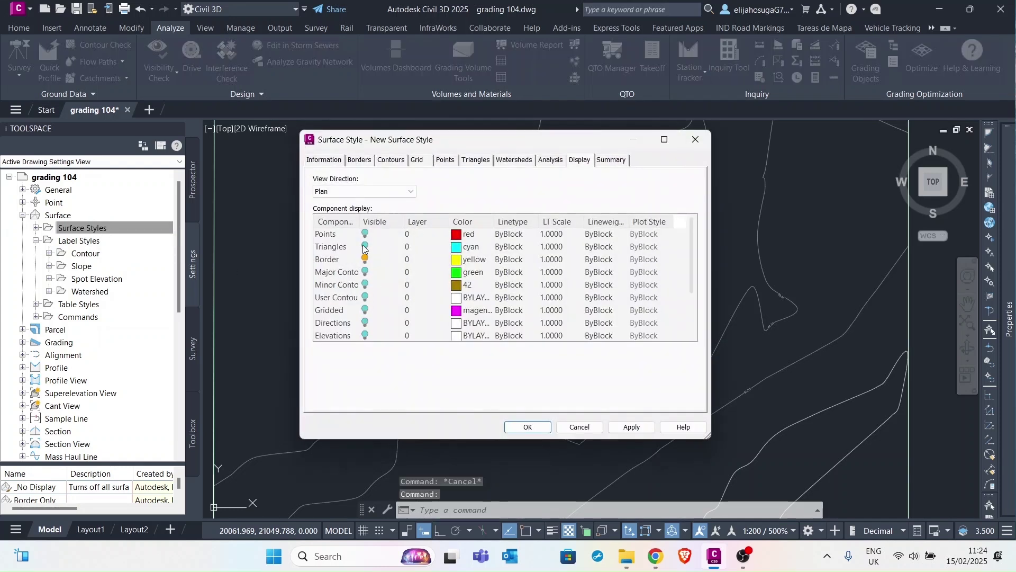
left_click(366, 259)
Name the new surface style CutandFill Style
left_click(324, 160)
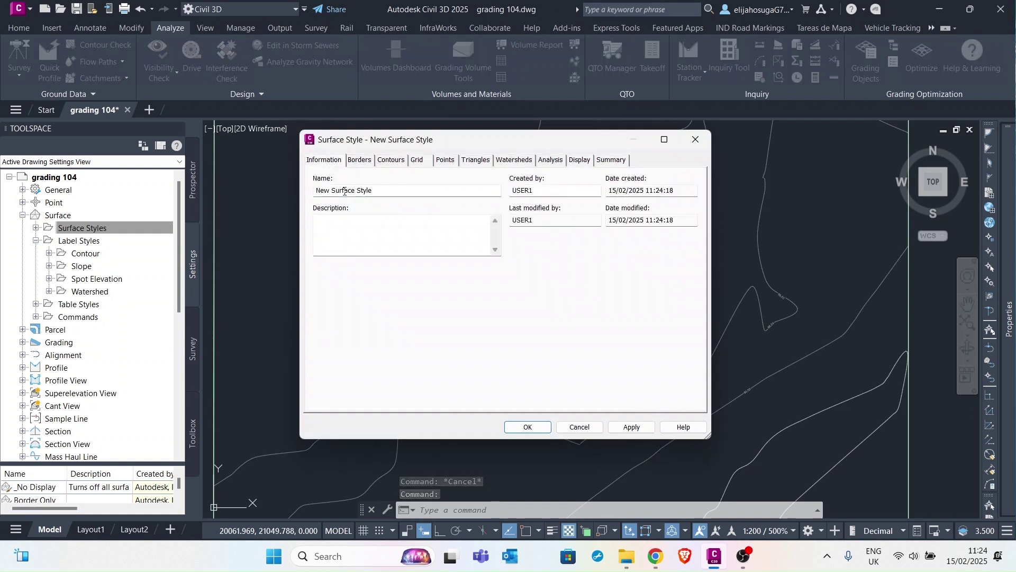
left_click(364, 191)
left_click_drag(356, 190, 300, 189)
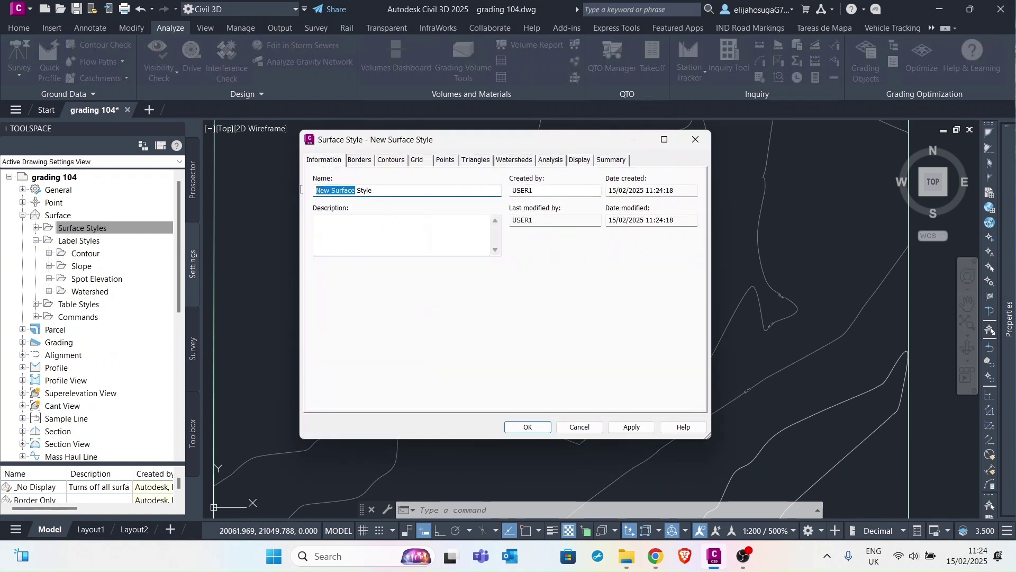
type("CutandFill")
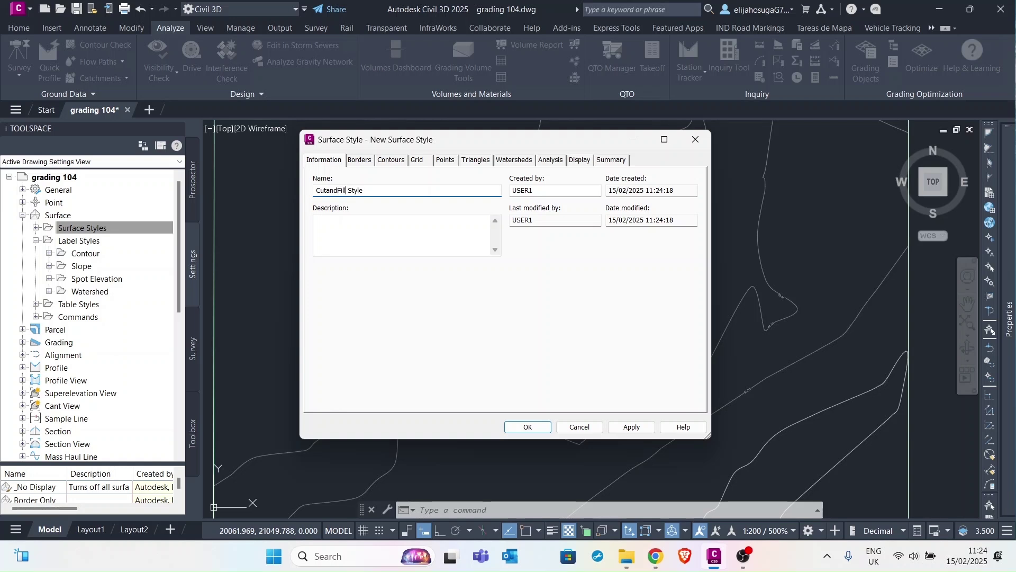
Make the Elevations component visible in the plan view of CutandFill Style and save the style
left_click(572, 163)
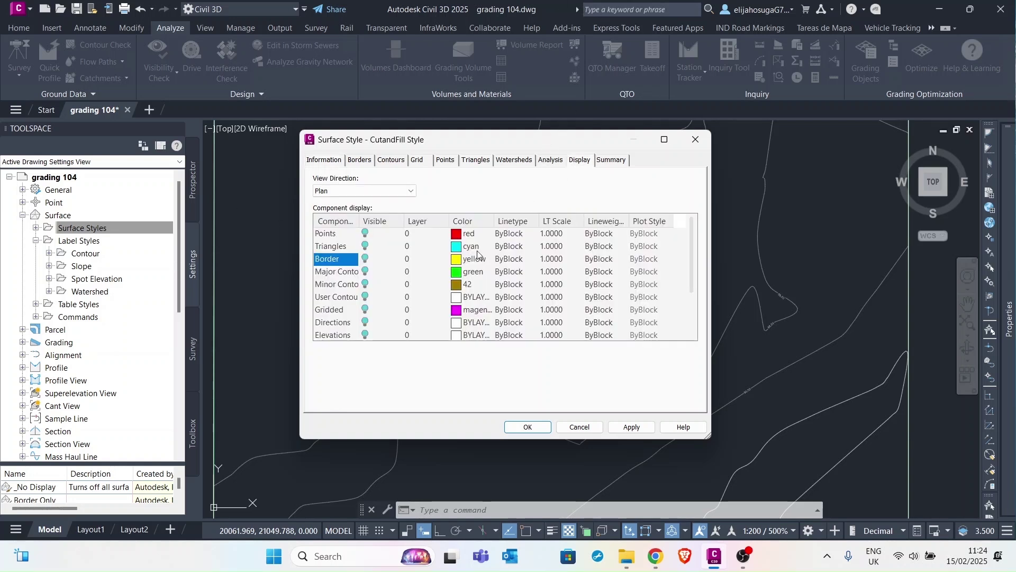
scroll(350, 258, "down", 2)
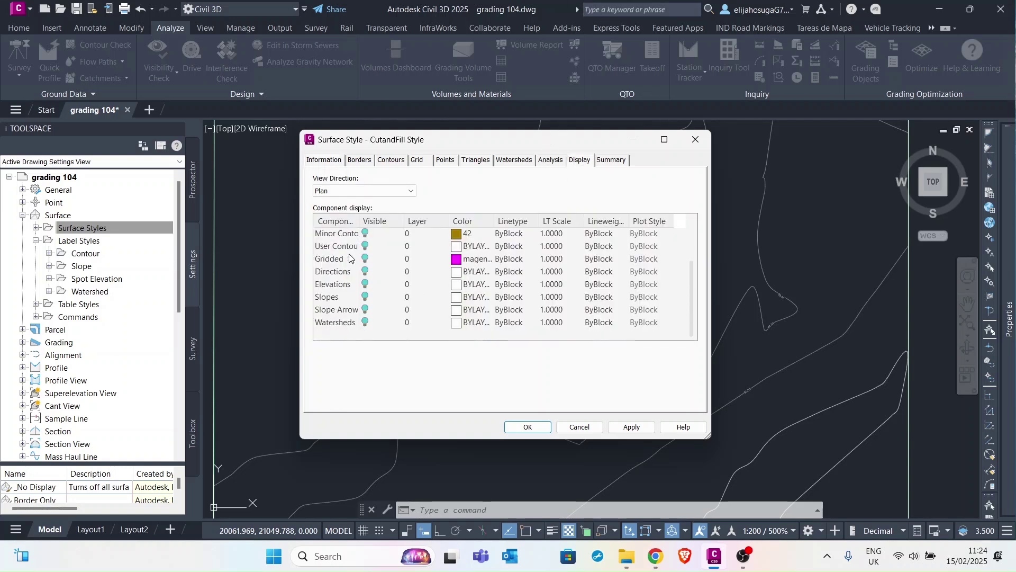
left_click(366, 284)
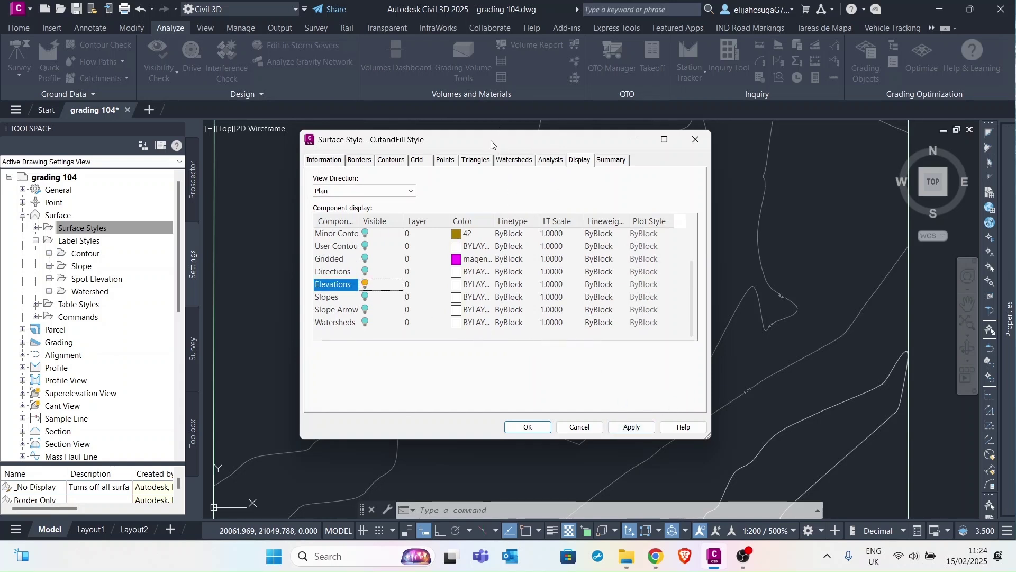
mouse_move(492, 144)
left_mouse_down()
mouse_move(630, 138)
mouse_move(590, 140)
left_mouse_up()
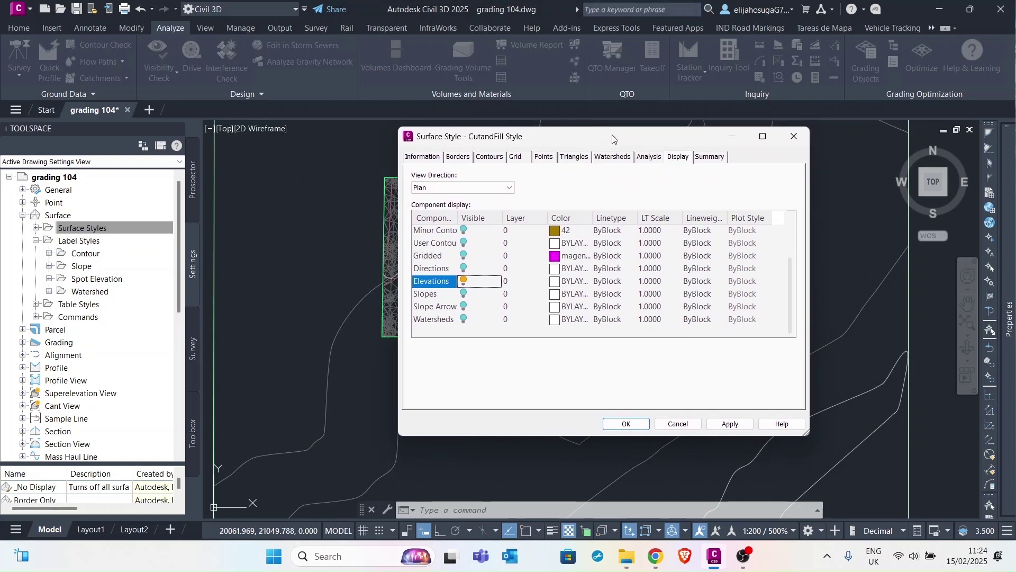
left_click_drag(612, 138, 577, 153)
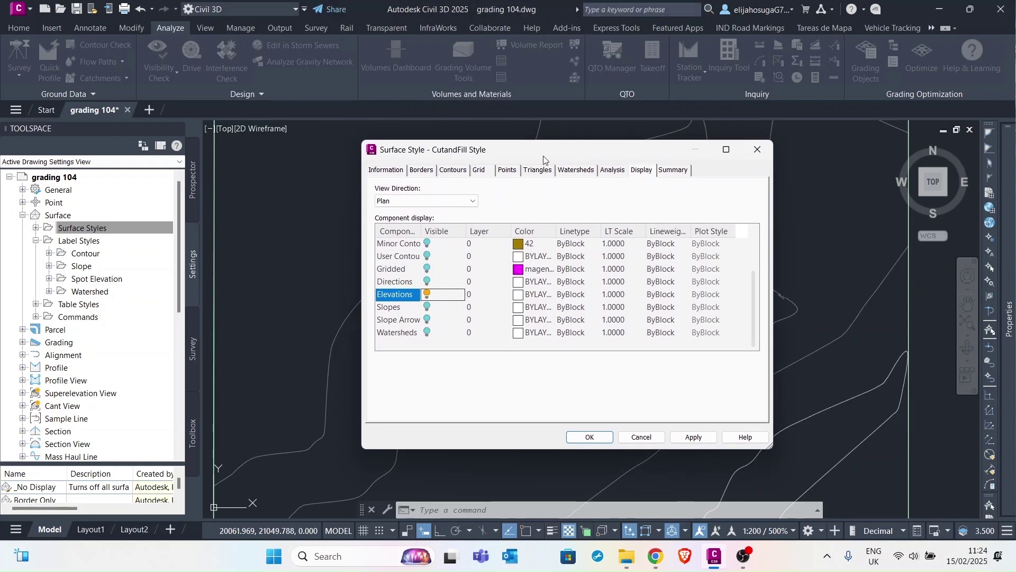
left_click(703, 443)
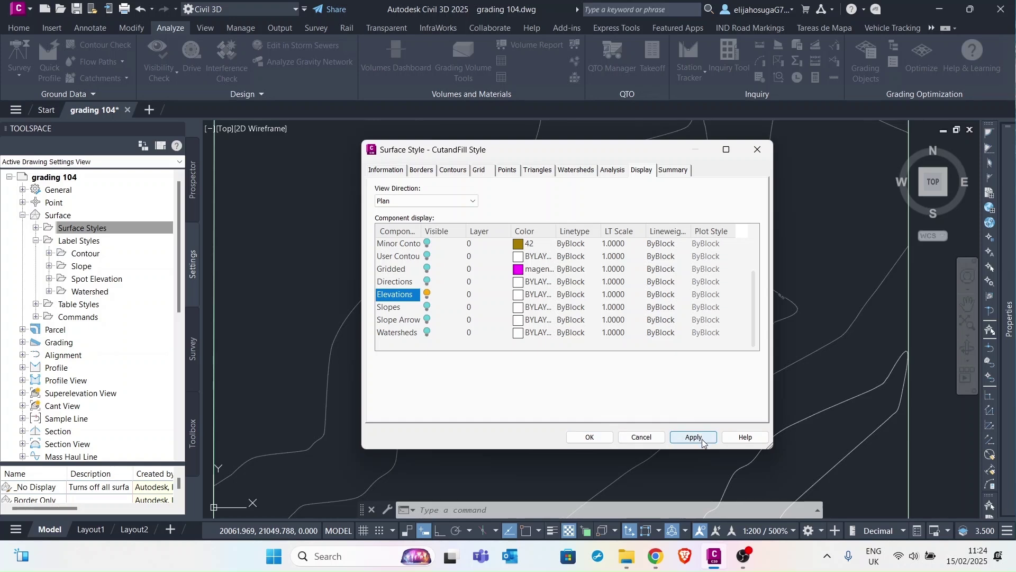
left_click(590, 437)
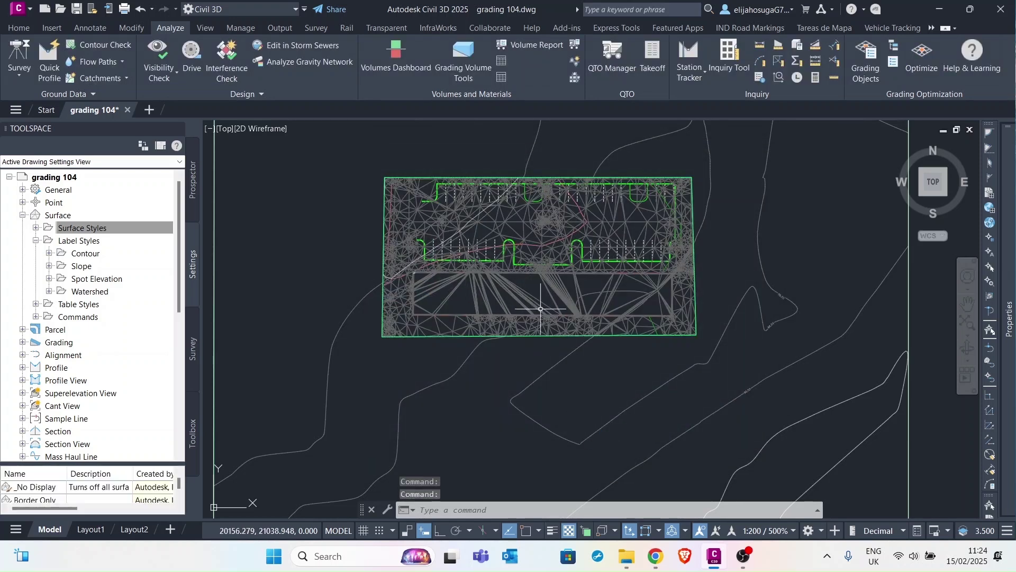
Assign CutandFill Style to the triangulated CutandFill Surf volume surface over the parking site
left_click(516, 305)
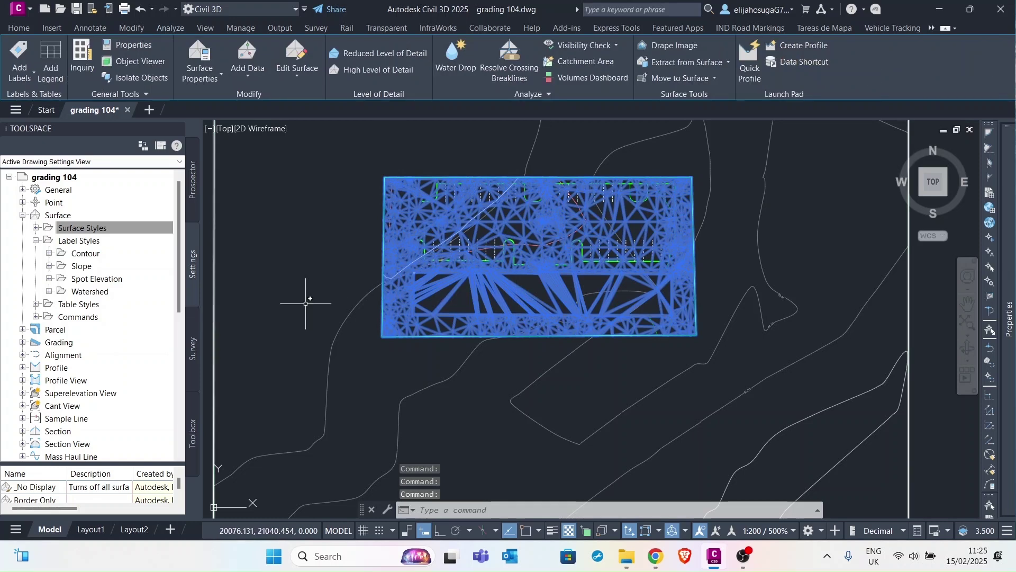
mouse_move(1014, 273)
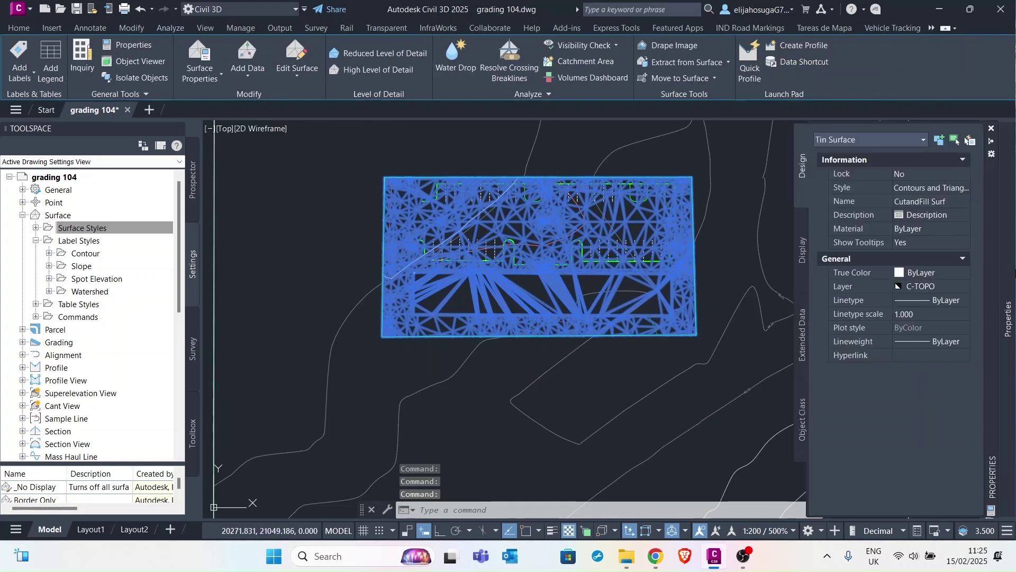
left_click(960, 188)
left_click(961, 188)
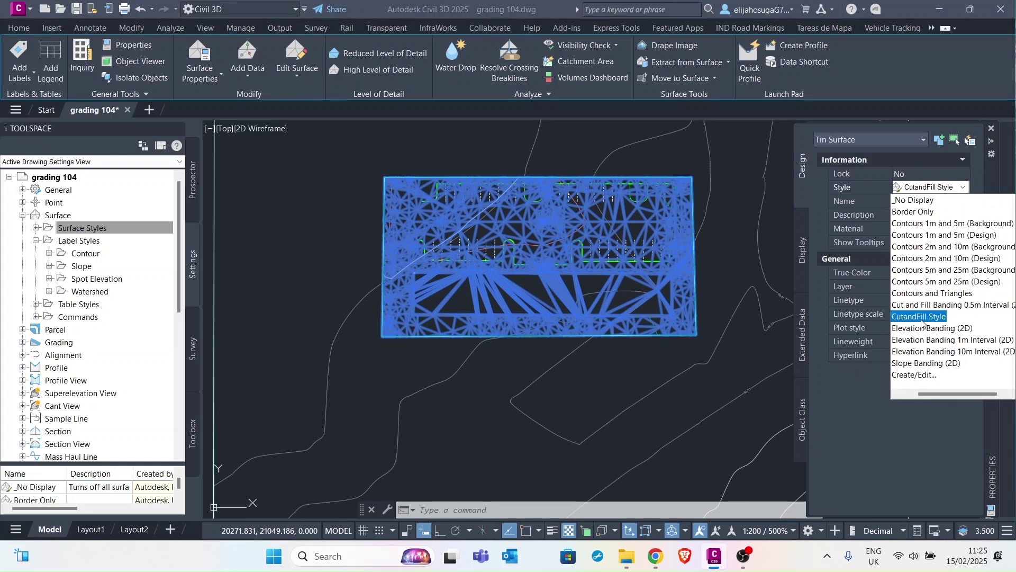
left_click(921, 317)
Examine the elevation shading of the volume surface over the parking site, leaving the surface deselected
scroll(495, 265, "up", 2)
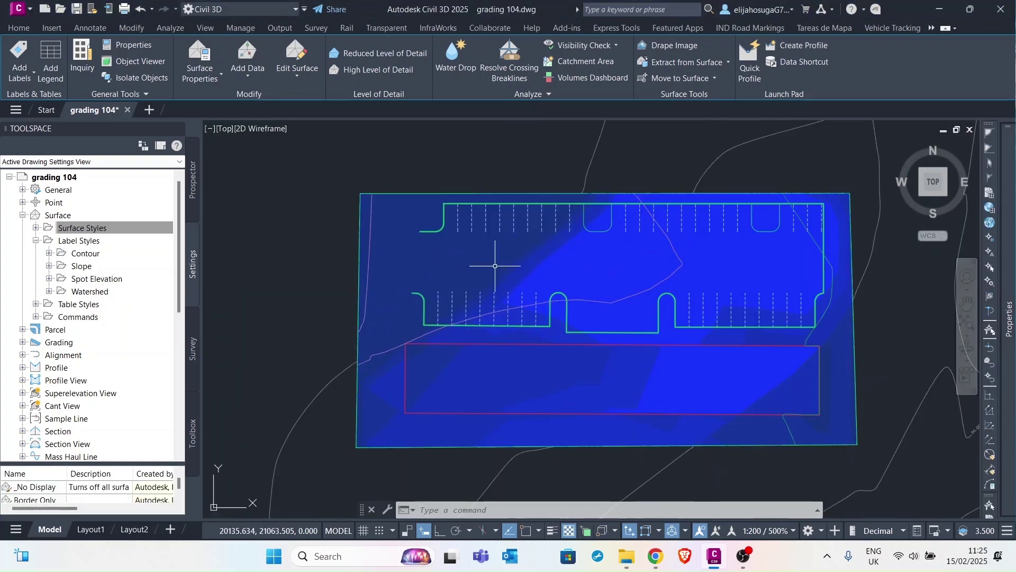
scroll(550, 264, "down", 5)
scroll(550, 268, "up", 5)
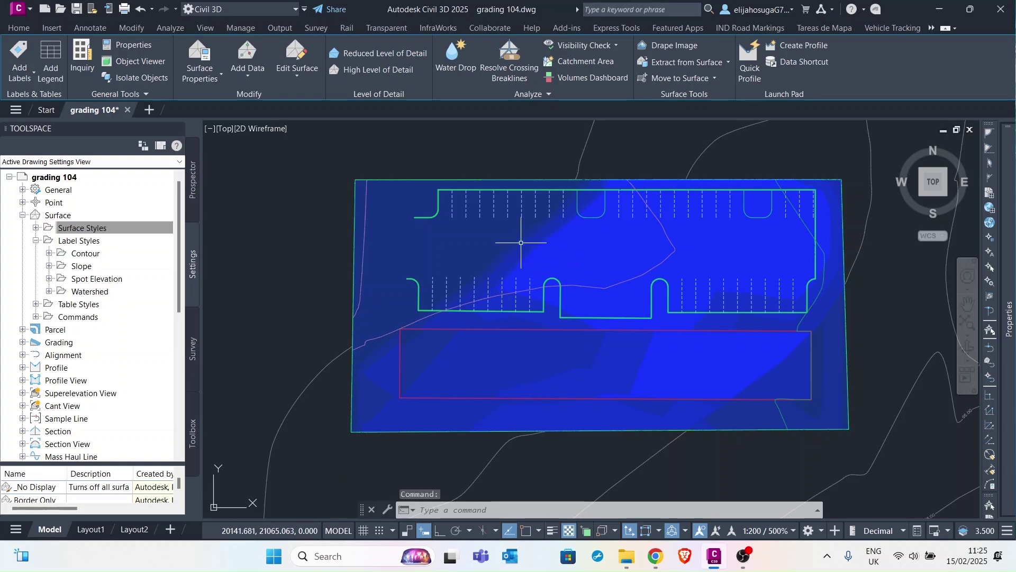
scroll(521, 243, "down", 4)
scroll(540, 275, "up", 4)
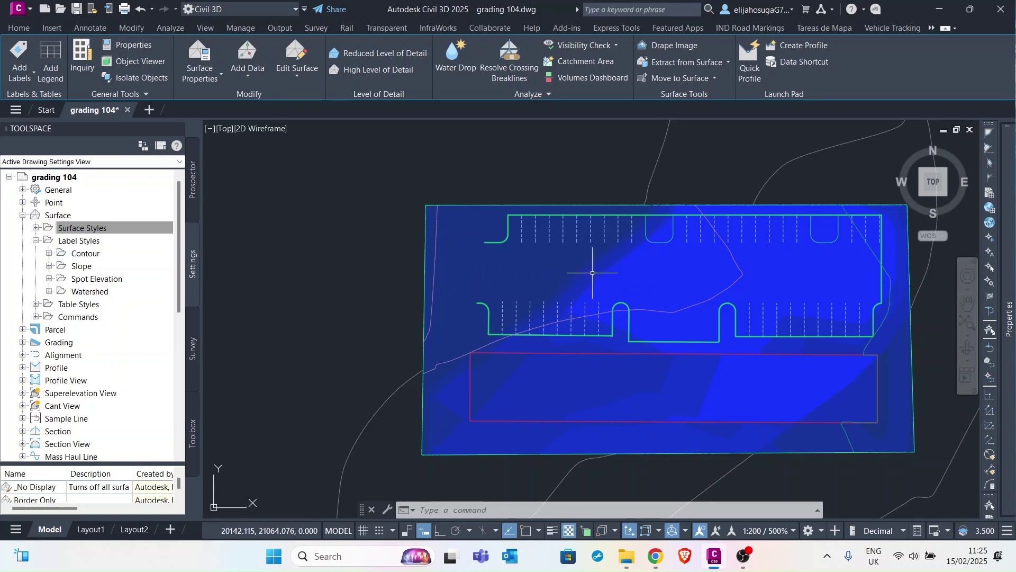
scroll(592, 272, "down", 4)
key("Escape")
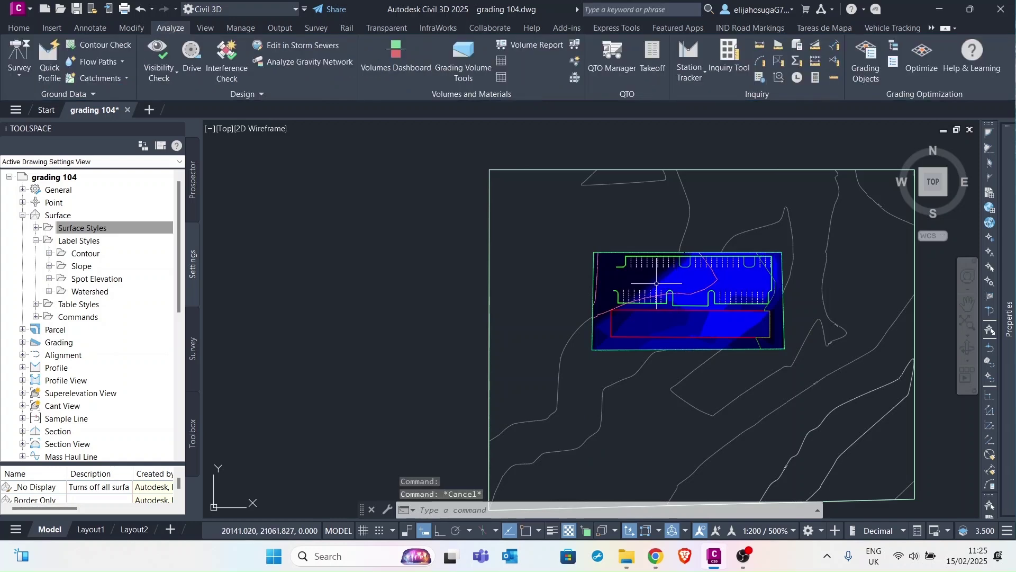
Run an elevations analysis with 2 ranges in the surface properties of CutandFill Surf
left_click(656, 284)
right_click(657, 283)
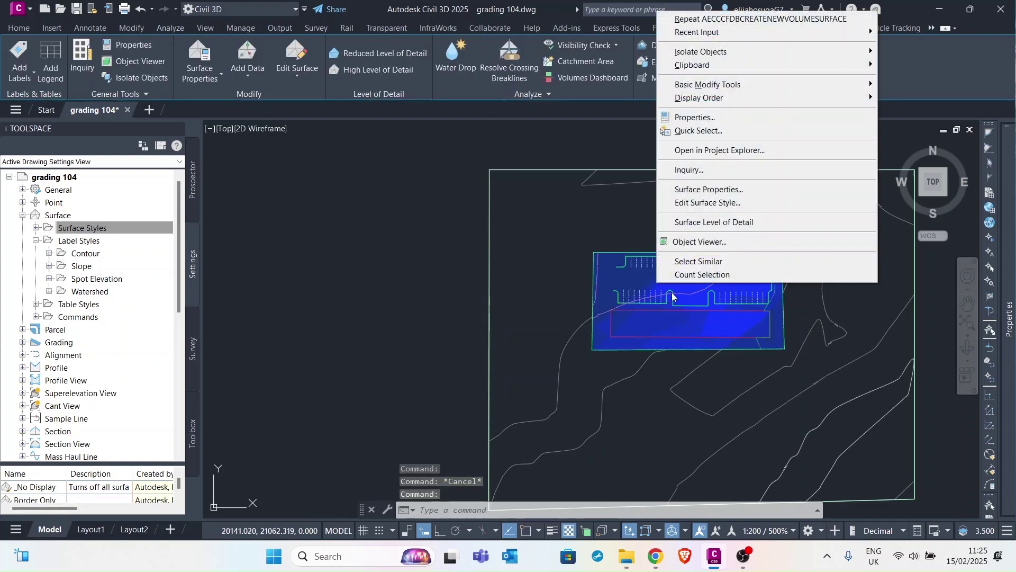
left_click(693, 191)
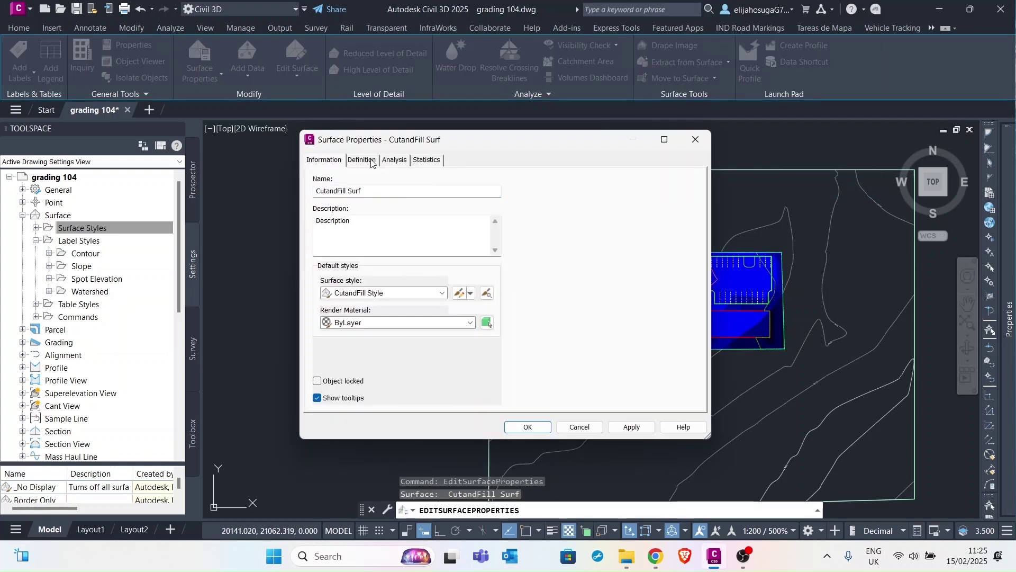
left_click(371, 161)
left_click(394, 160)
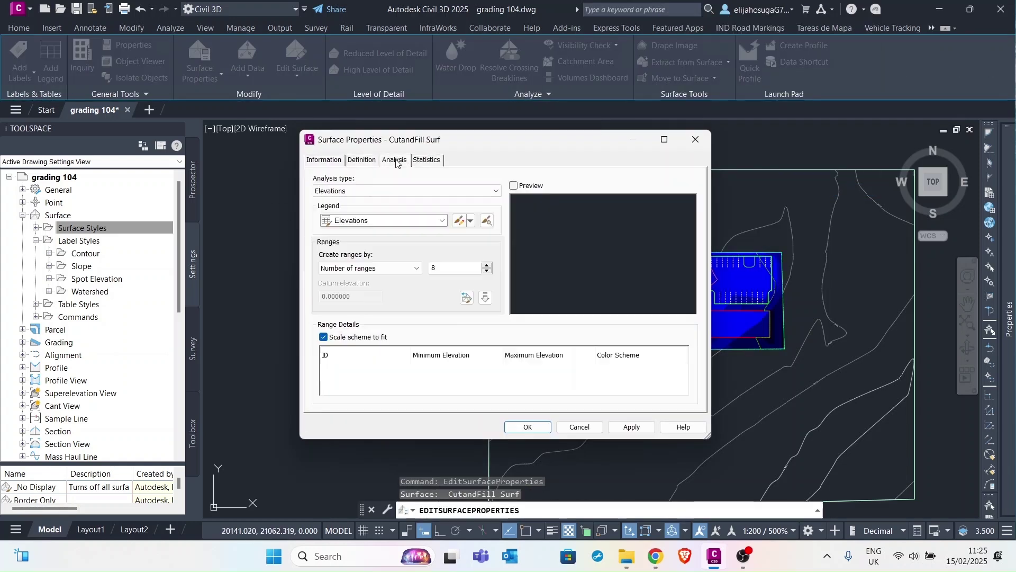
left_click(487, 272)
left_click_drag(512, 139, 354, 145)
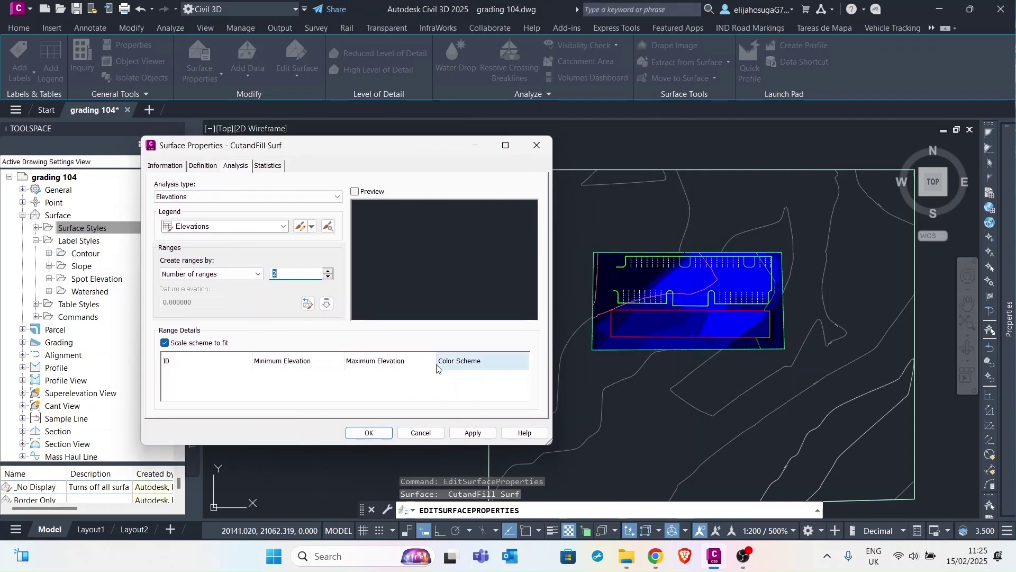
left_click(327, 303)
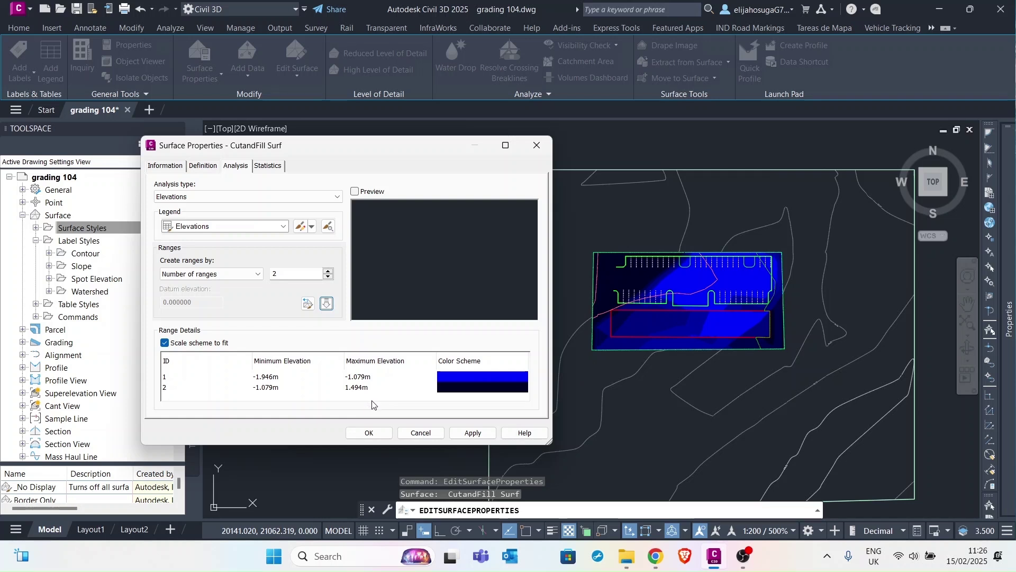
Set the maximum elevation of range 1 to -0.1 m and the minimum elevation of range 2 to 0.1 m
left_click(363, 378)
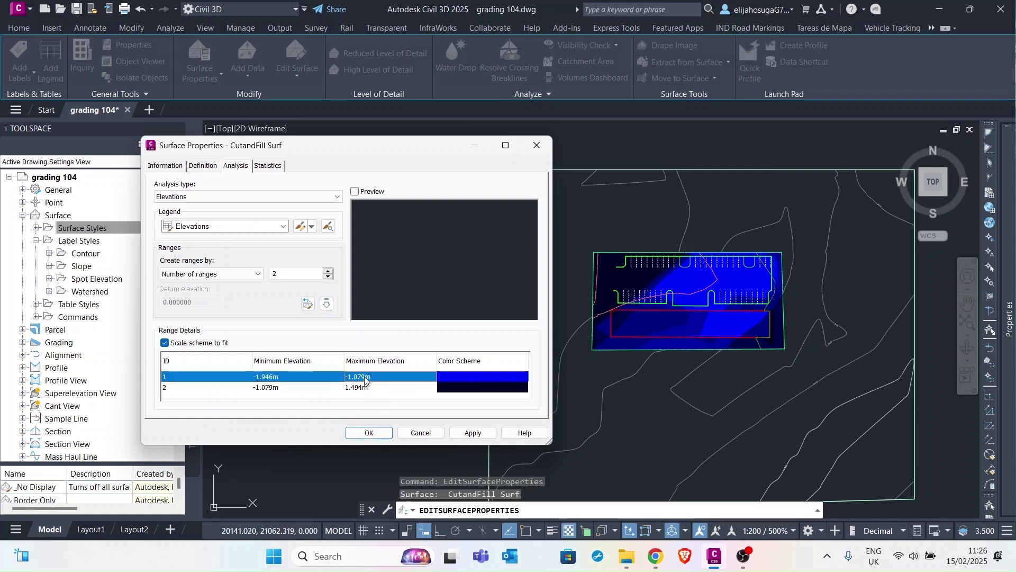
left_click(365, 378)
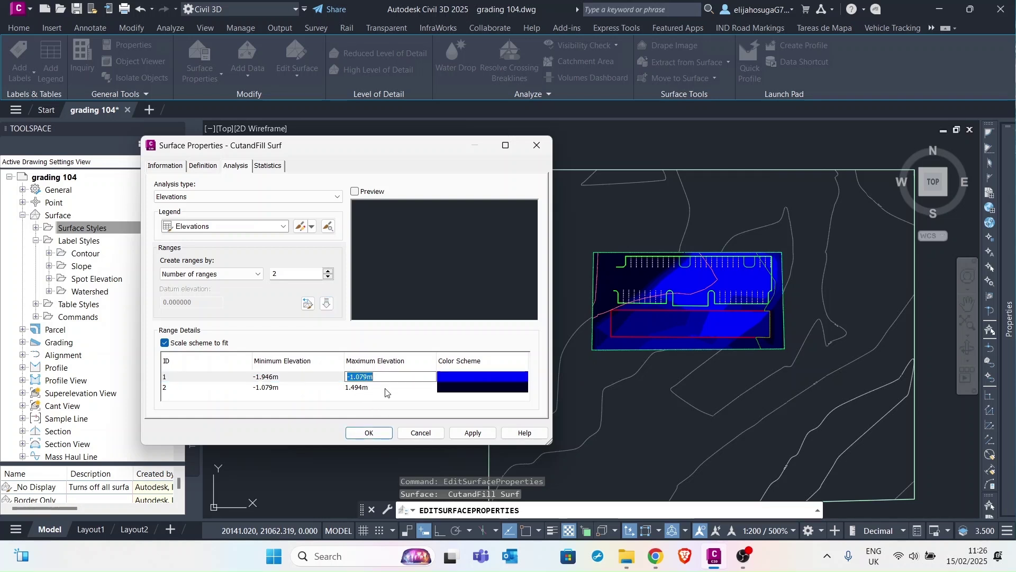
type("-0.1")
left_click(267, 388)
left_click(267, 388)
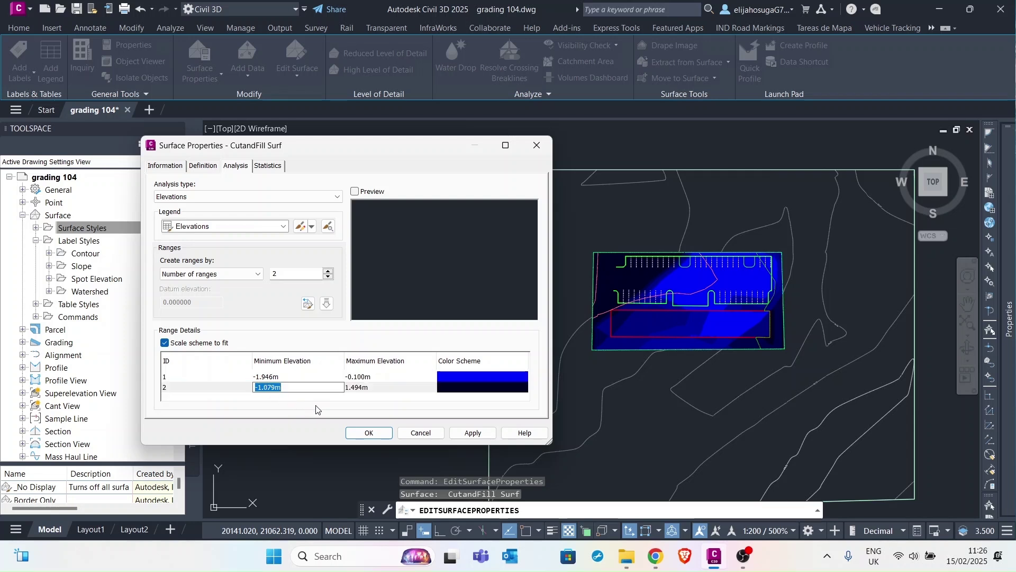
type("0")
type("0.1")
key("Return")
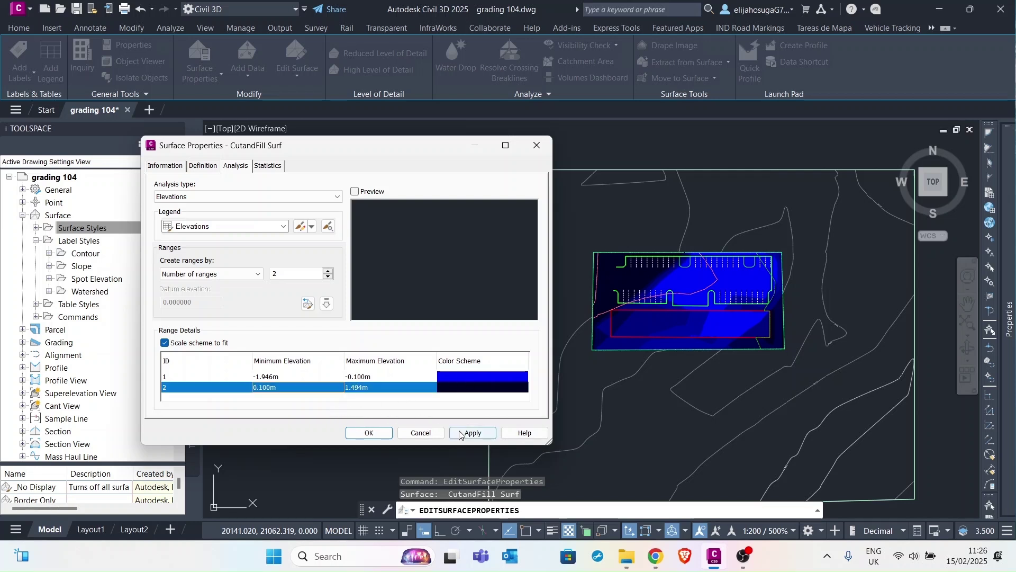
Set the colour scheme of elevation range 1 to the true colour RGB 229,119,102
left_click(490, 376)
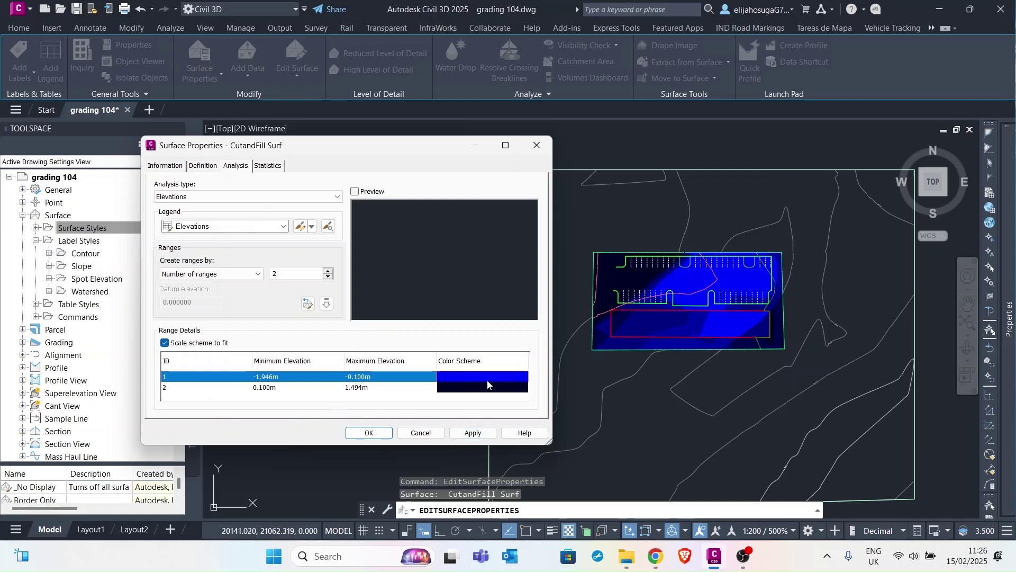
left_click(491, 376)
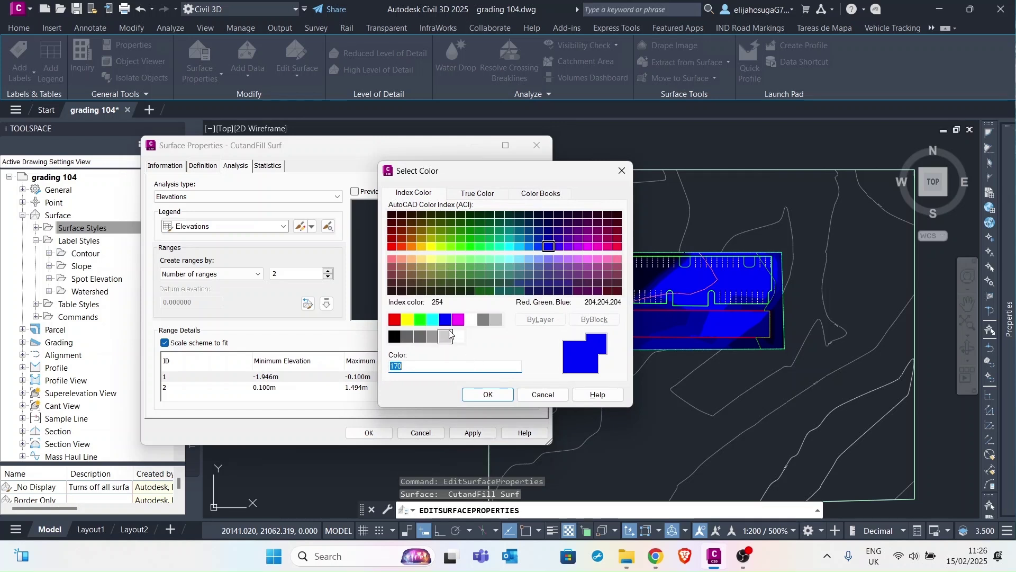
left_click(478, 193)
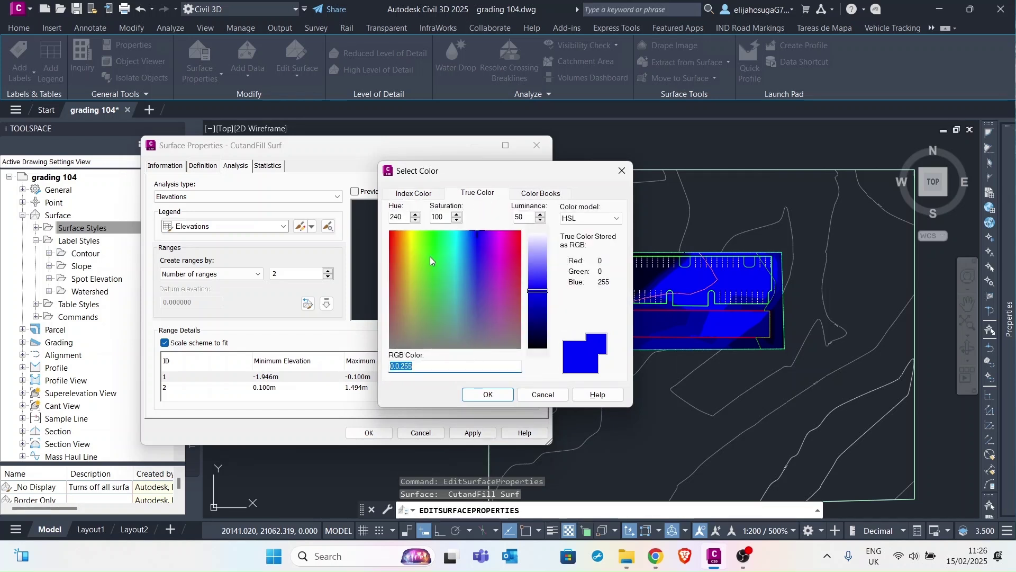
left_click(415, 255)
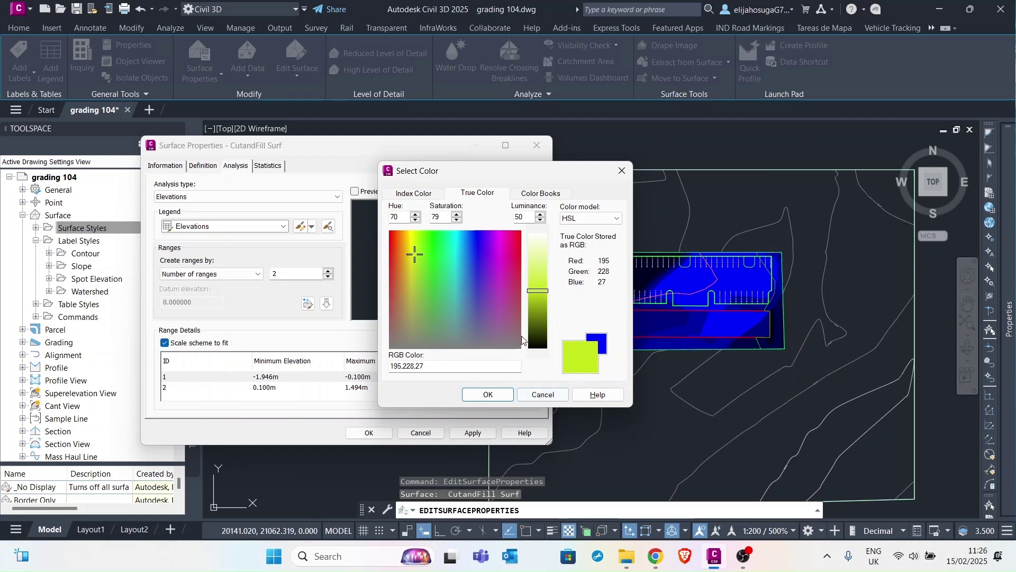
left_click(393, 264)
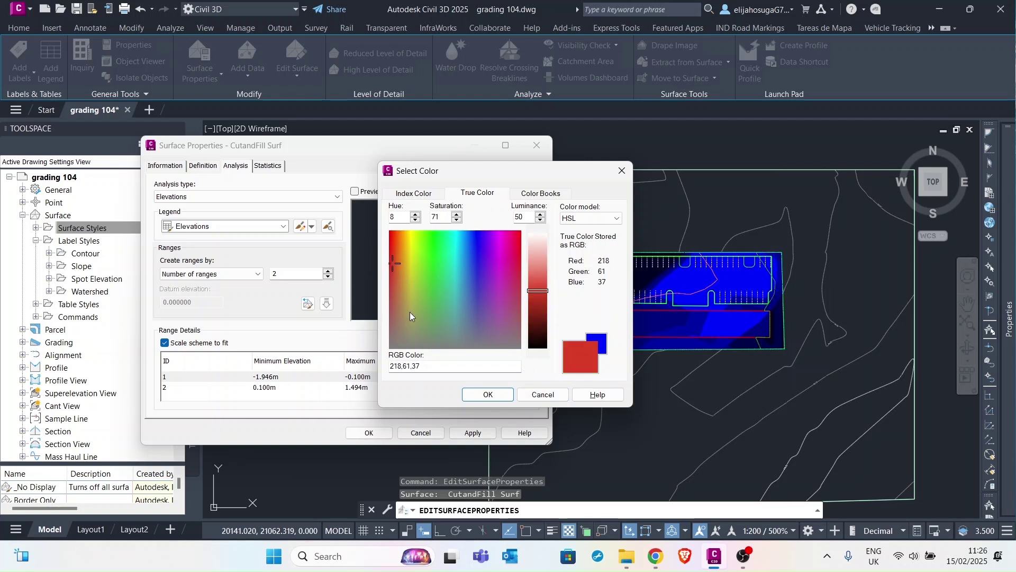
left_click(537, 274)
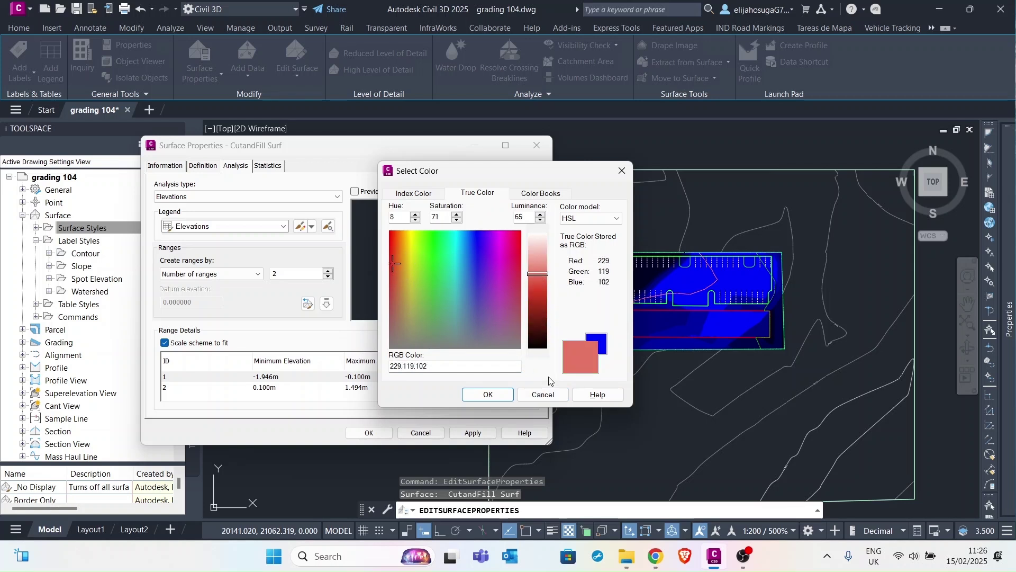
left_click(488, 395)
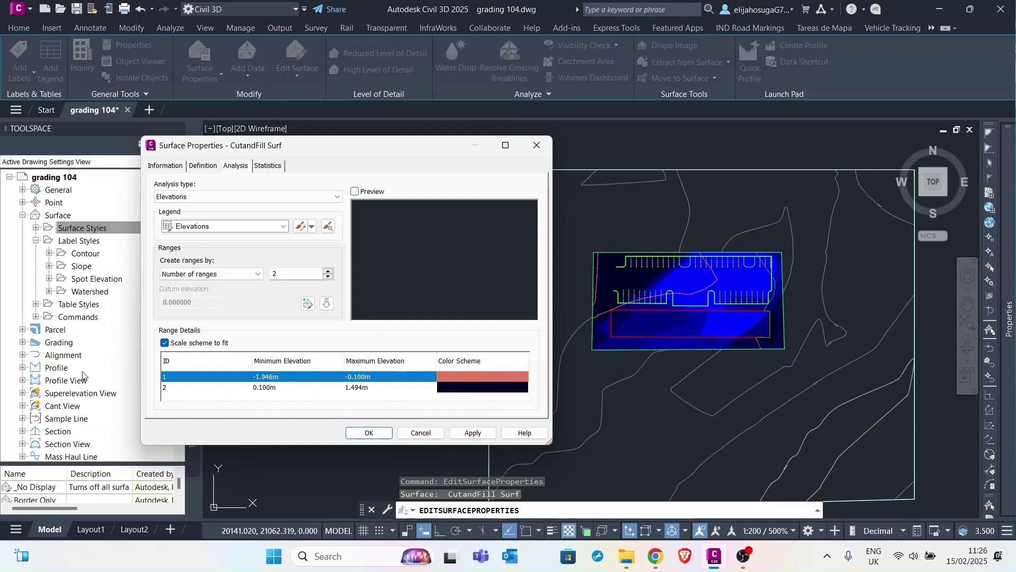
Set the colour scheme of elevation range 2 to true colour RGB 52,223,155 and apply the surface properties
double_click(480, 389)
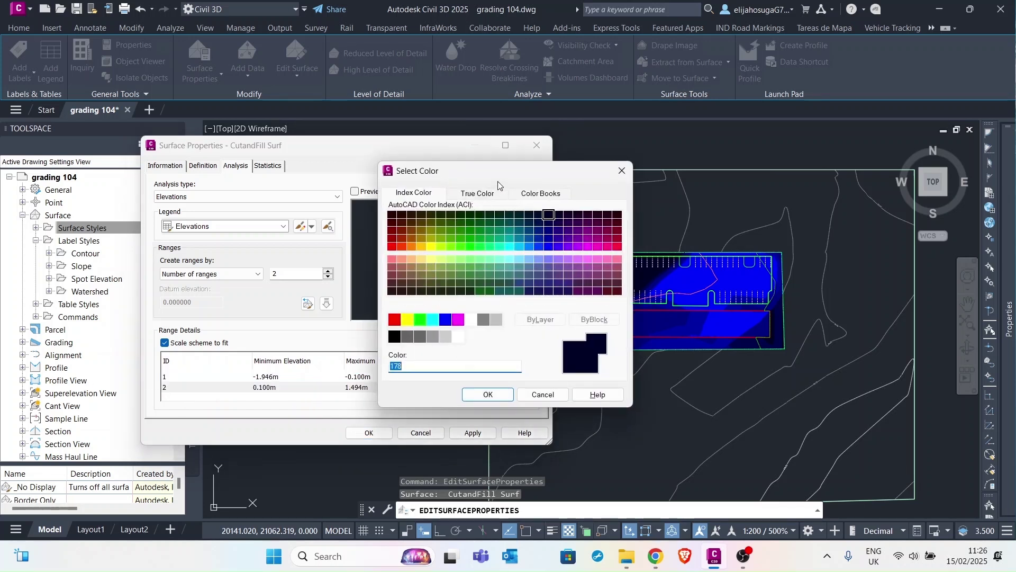
left_click(477, 193)
left_click(447, 261)
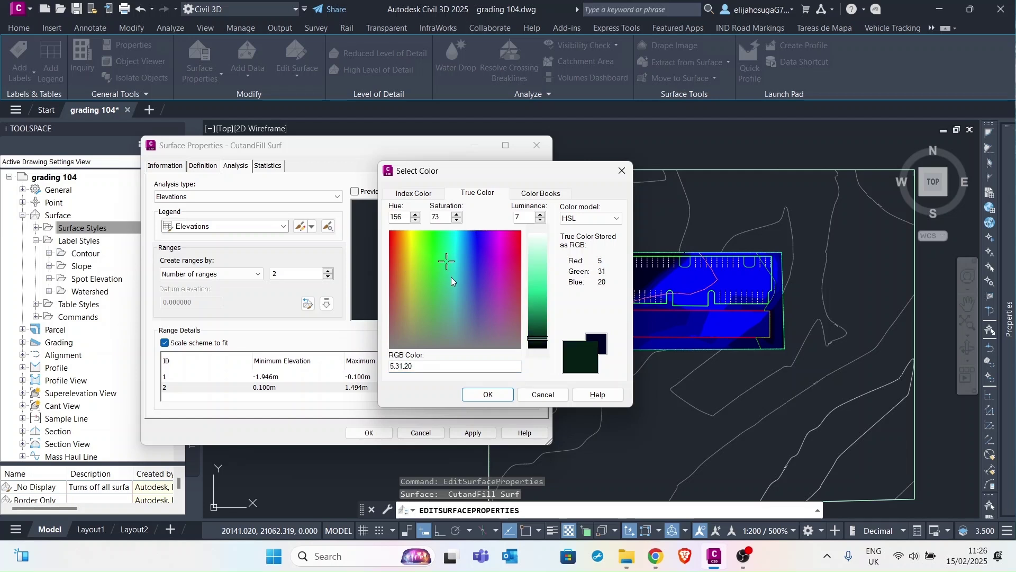
left_click(538, 291)
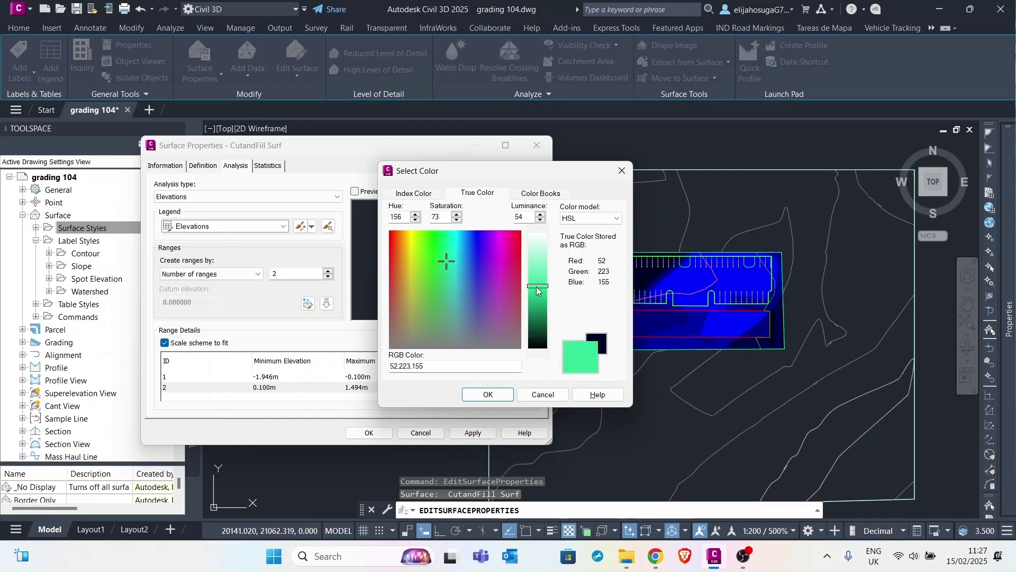
left_click(488, 395)
left_click(472, 432)
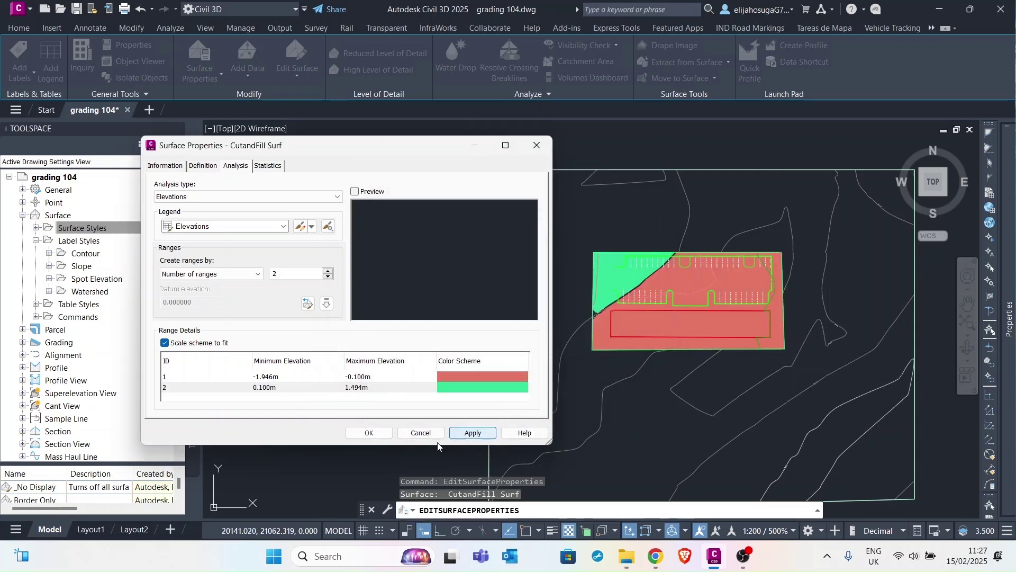
left_click(369, 433)
Examine the cut and fill areas of the volume surface across the parking site and the building outline
scroll(681, 268, "up", 3)
scroll(661, 280, "down", 6)
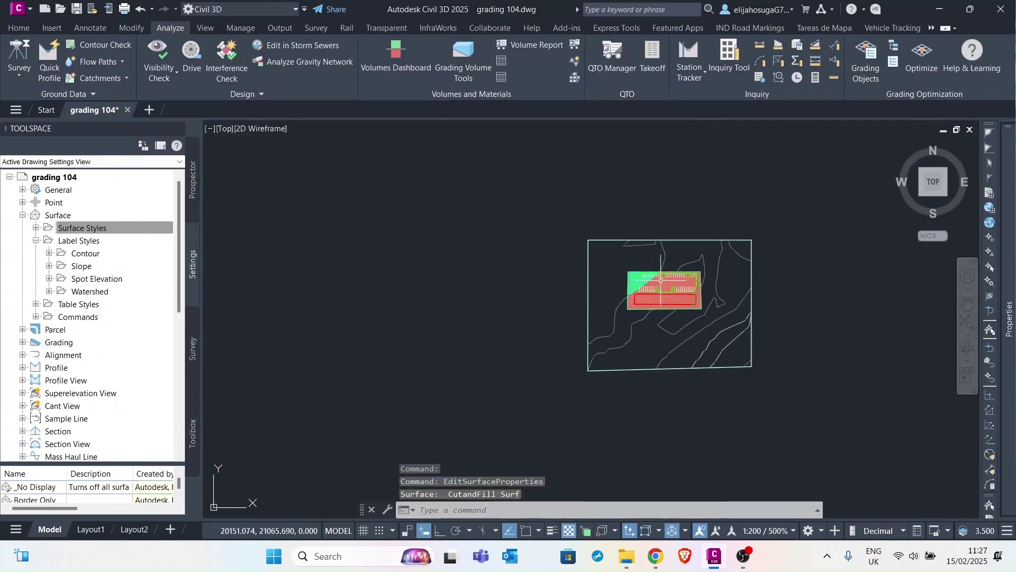
scroll(662, 281, "up", 5)
scroll(609, 293, "down", 7)
scroll(598, 296, "up", 3)
scroll(598, 297, "up", 3)
scroll(609, 302, "down", 5)
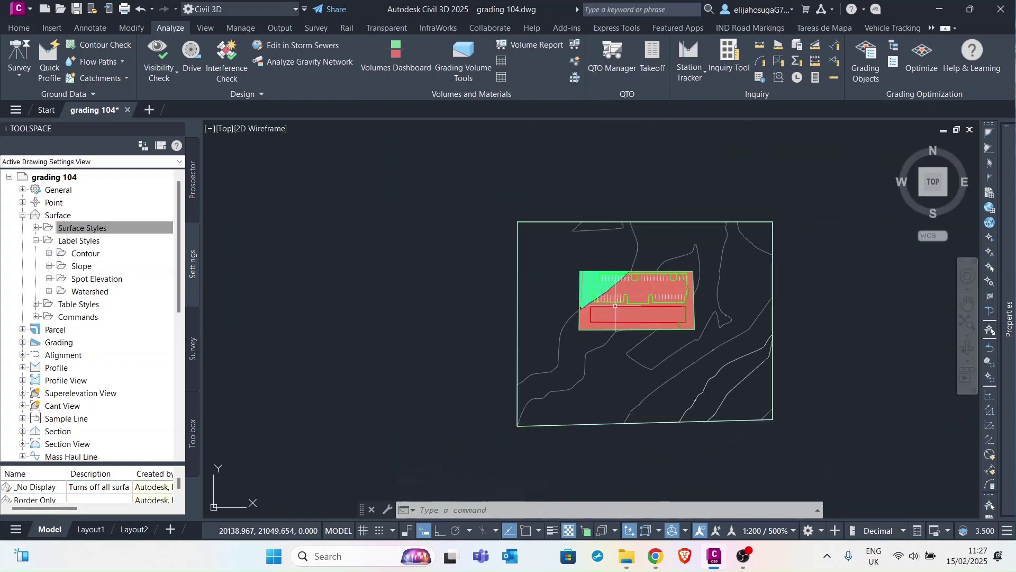
scroll(603, 302, "up", 3)
scroll(588, 297, "down", 3)
scroll(583, 296, "up", 2)
scroll(714, 272, "up", 4)
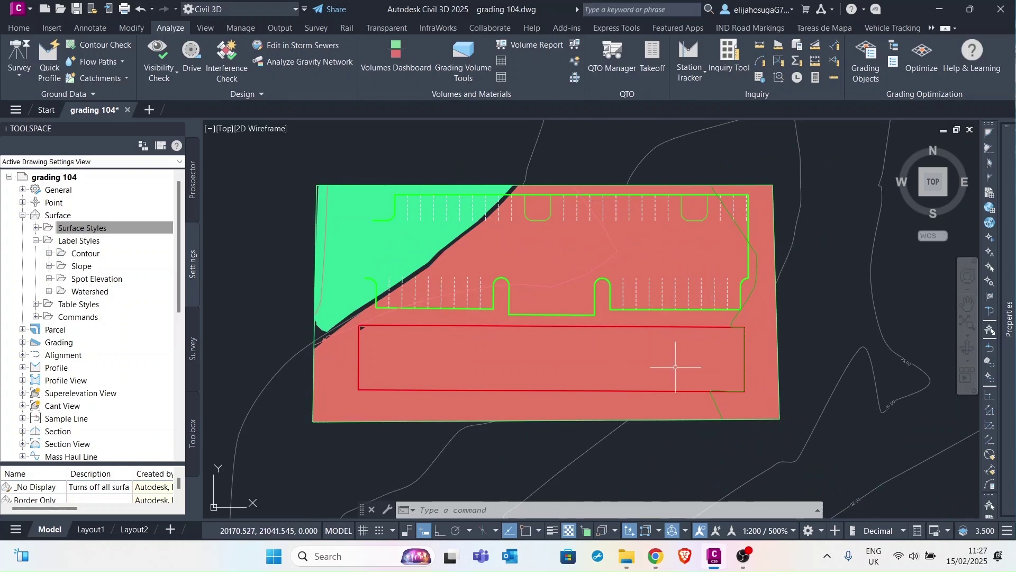
scroll(707, 366, "down", 4)
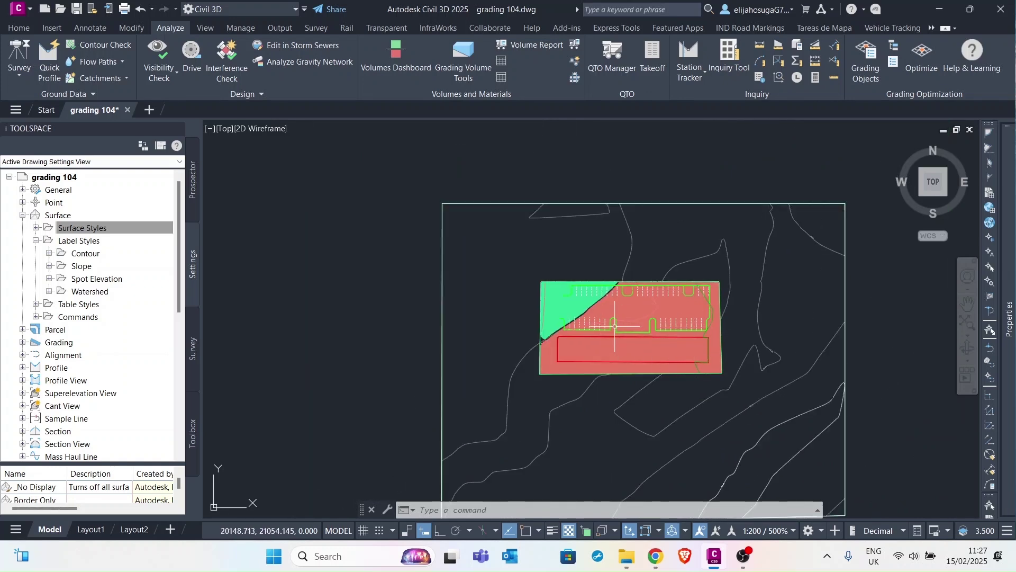
scroll(613, 325, "up", 4)
scroll(772, 307, "down", 4)
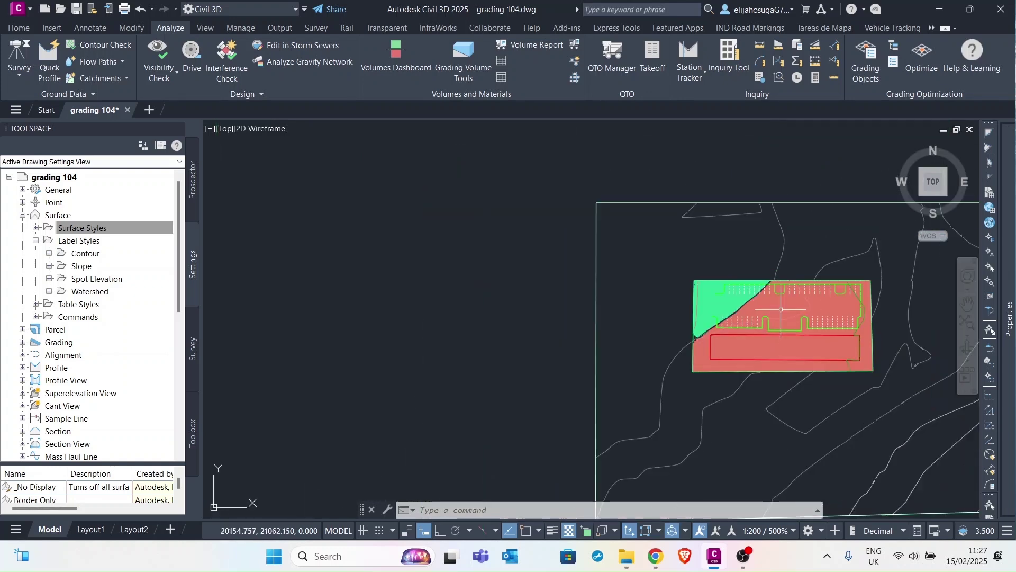
scroll(775, 301, "up", 5)
scroll(777, 295, "down", 3)
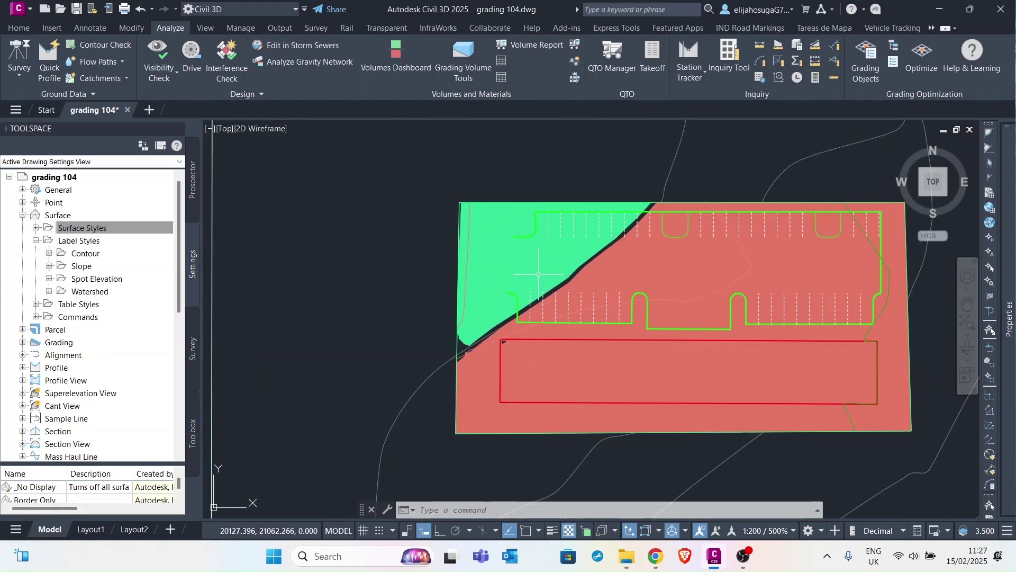
scroll(495, 286, "up", 2)
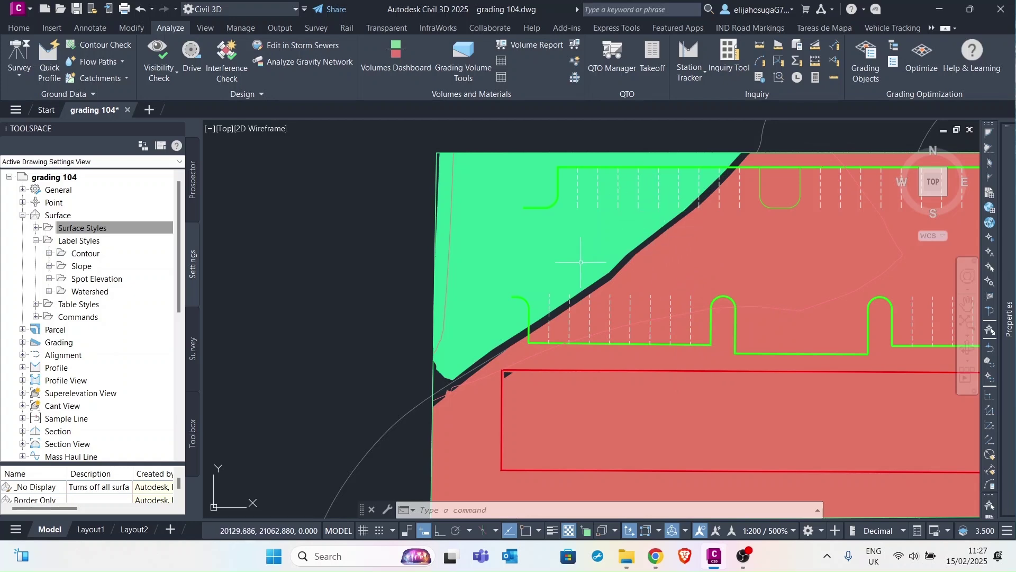
scroll(686, 233, "down", 4)
scroll(721, 265, "down", 3)
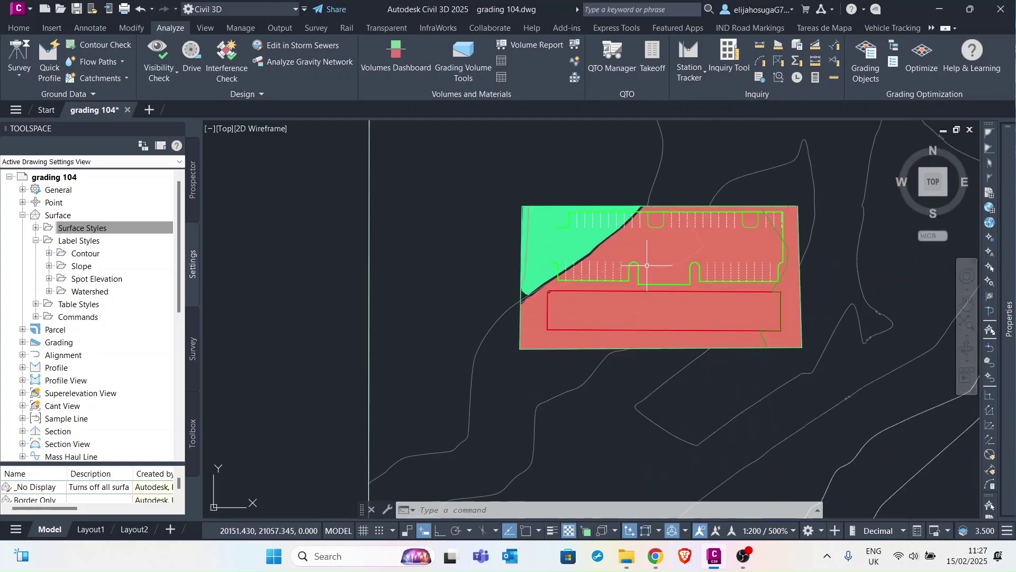
middle_click_drag(646, 288, 529, 253)
scroll(513, 215, "up", 4)
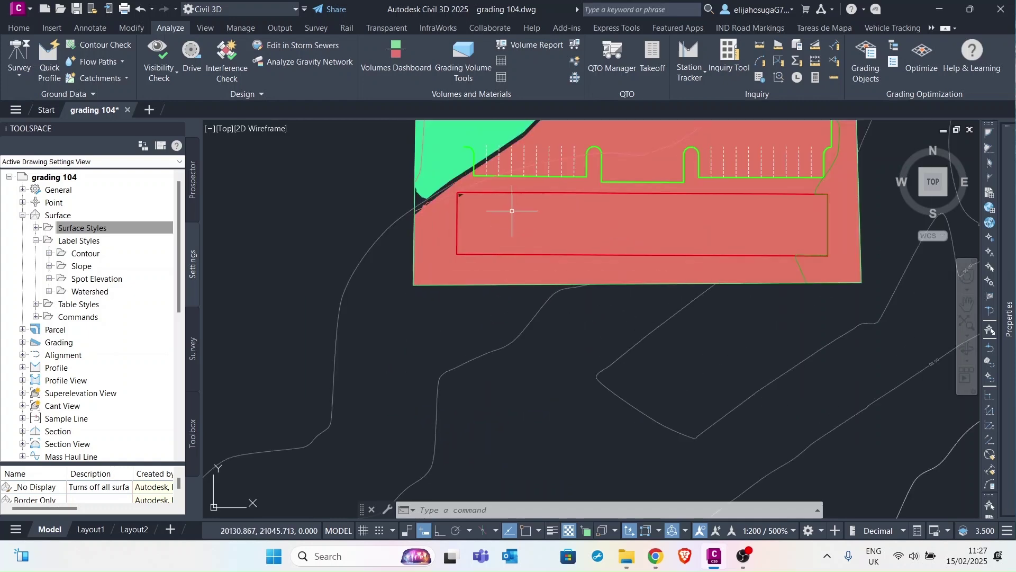
scroll(530, 227, "down", 4)
scroll(517, 223, "up", 4)
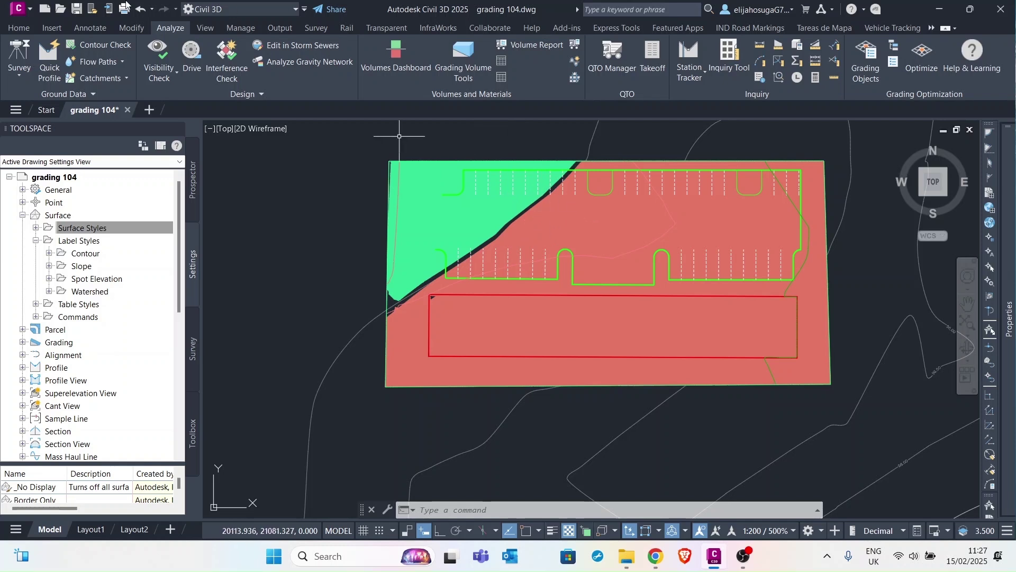
Set up new annotation labels for the Surface feature with the label type Spot Elevations on Grid
left_click(96, 27)
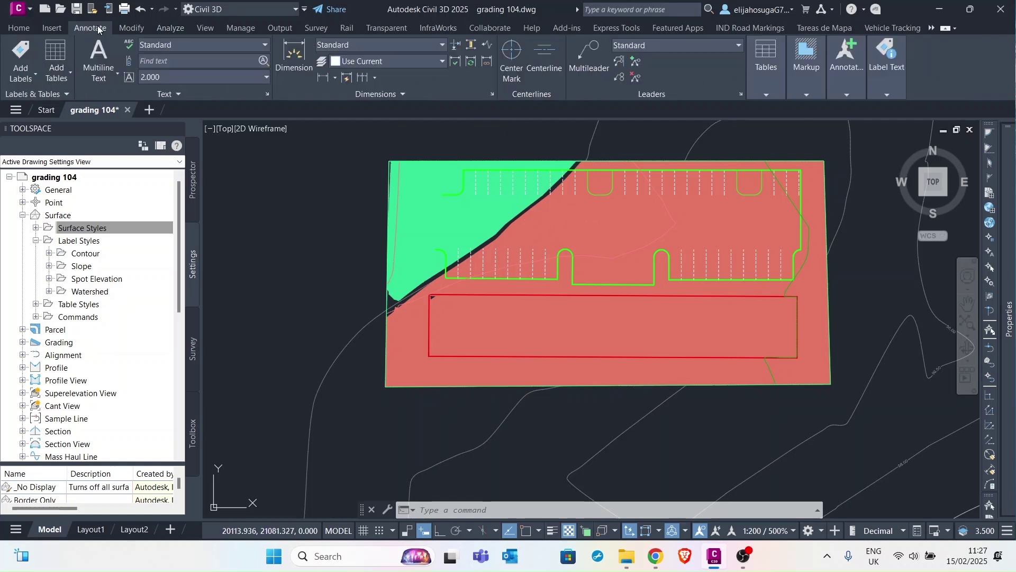
left_click(21, 73)
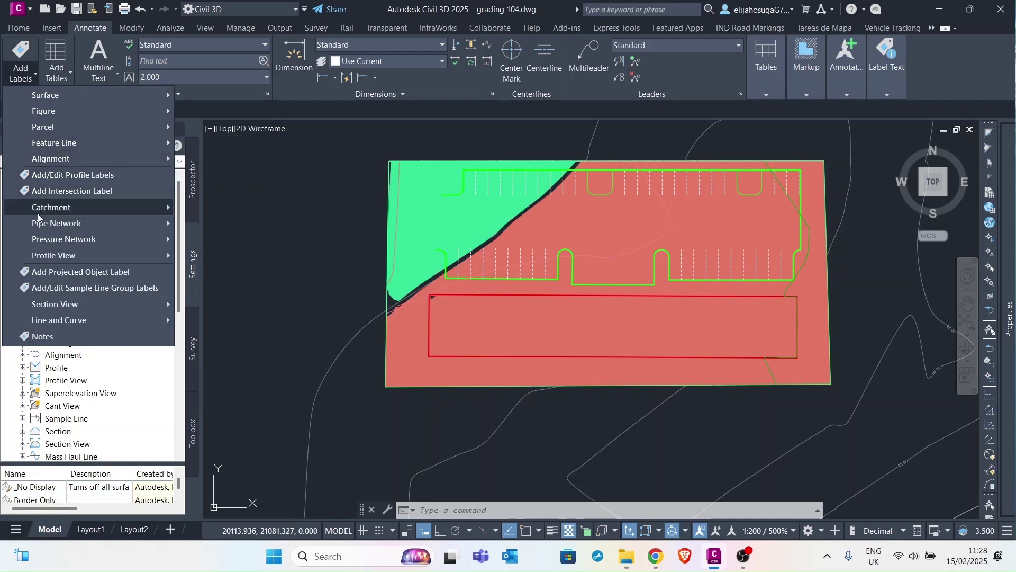
mouse_move(56, 100)
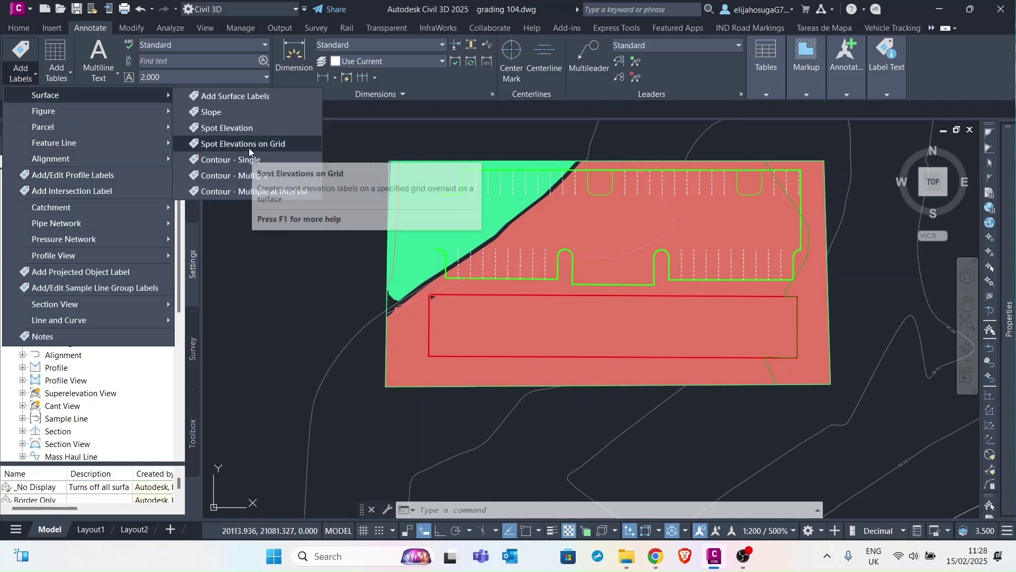
left_click(29, 56)
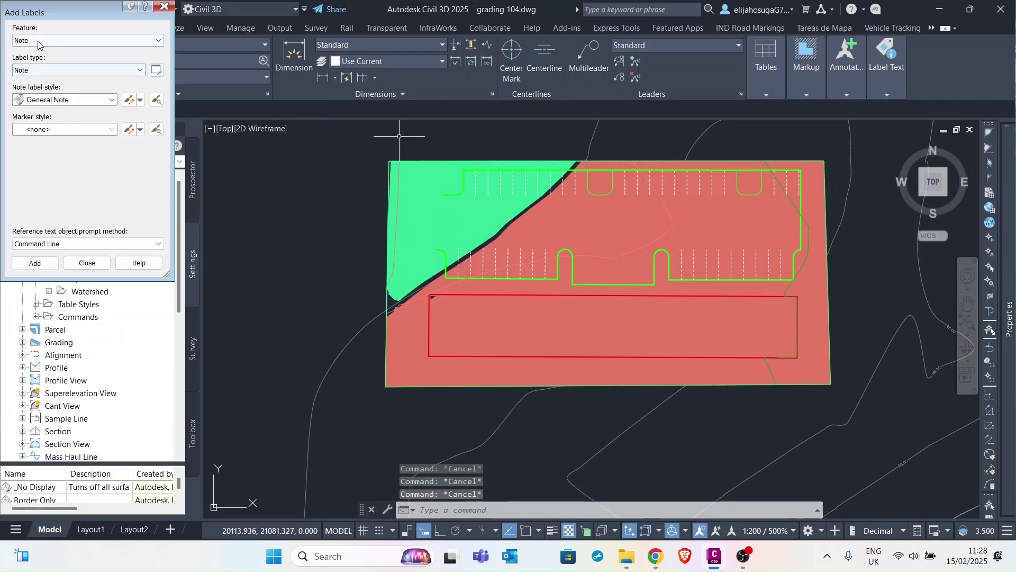
left_click(39, 40)
left_click(46, 103)
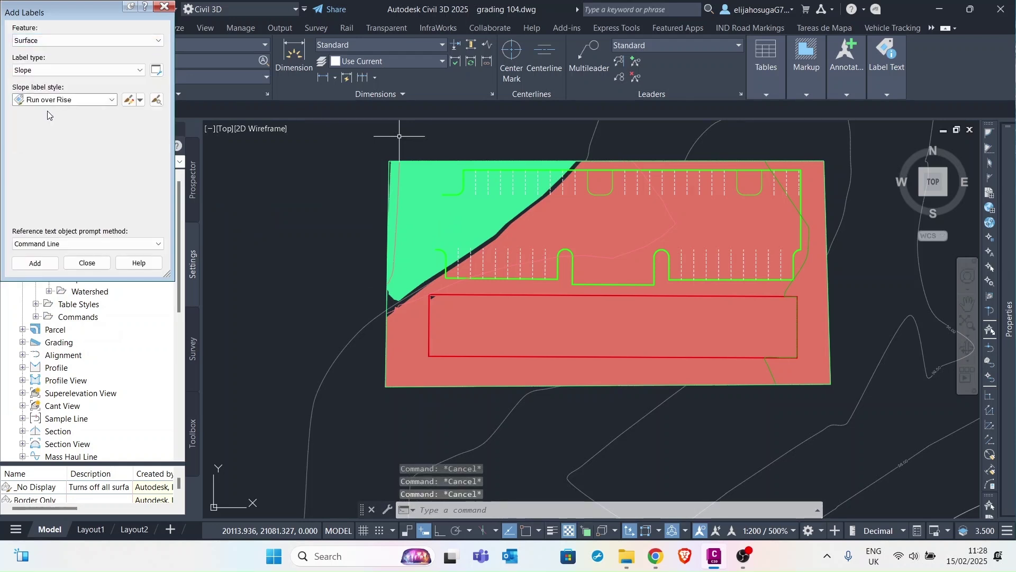
left_click(53, 69)
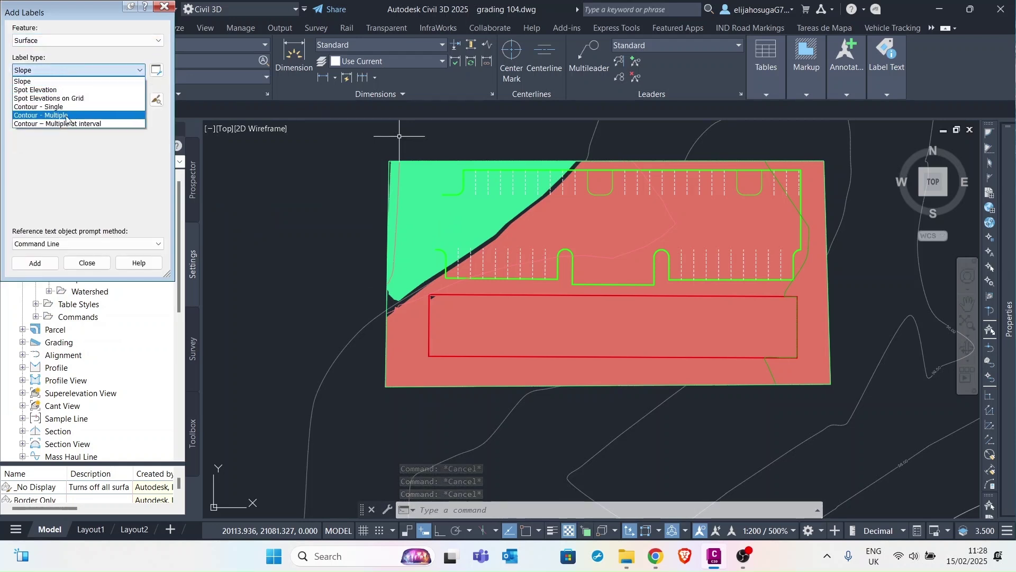
left_click(53, 98)
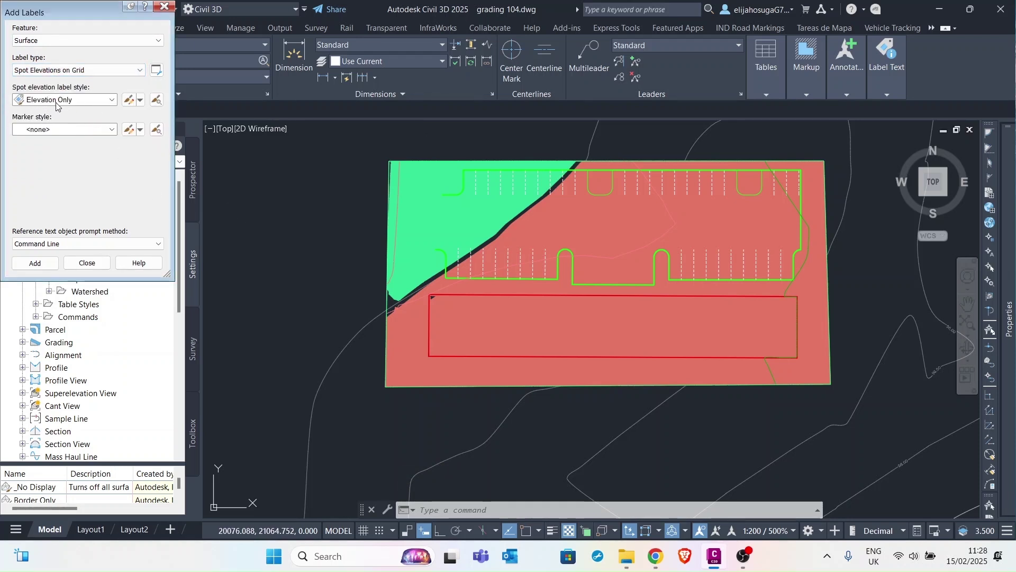
Edit the Elevation Only spot elevation label style, setting the Surface Elevation component's anchor point to Middle Center
left_click(128, 101)
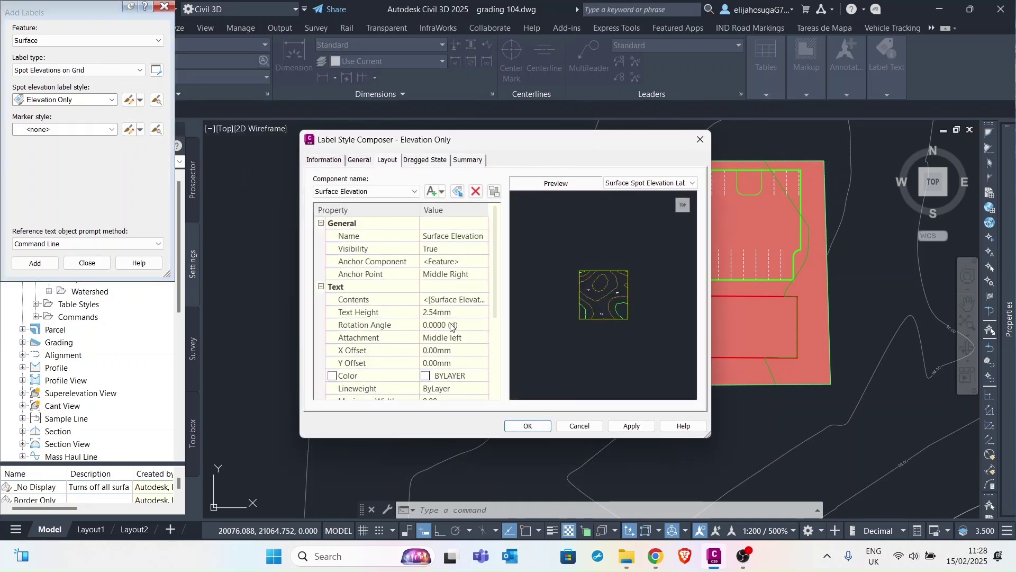
left_click(450, 274)
left_click(451, 274)
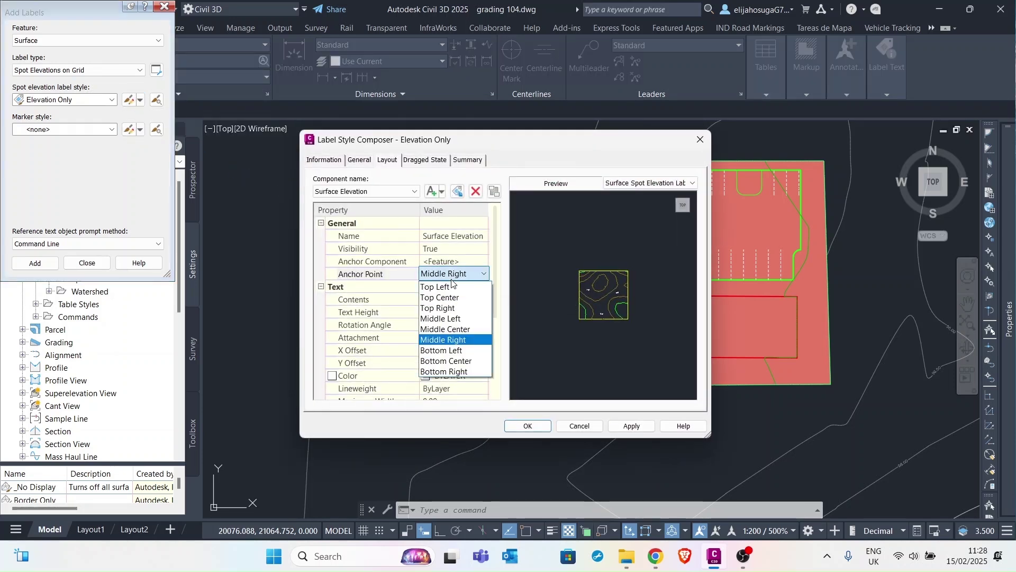
left_click(446, 329)
Set the Surface Elevation text attachment to Middle center, check it in the preview, and save the Elevation Only label style
scroll(602, 299, "up", 10)
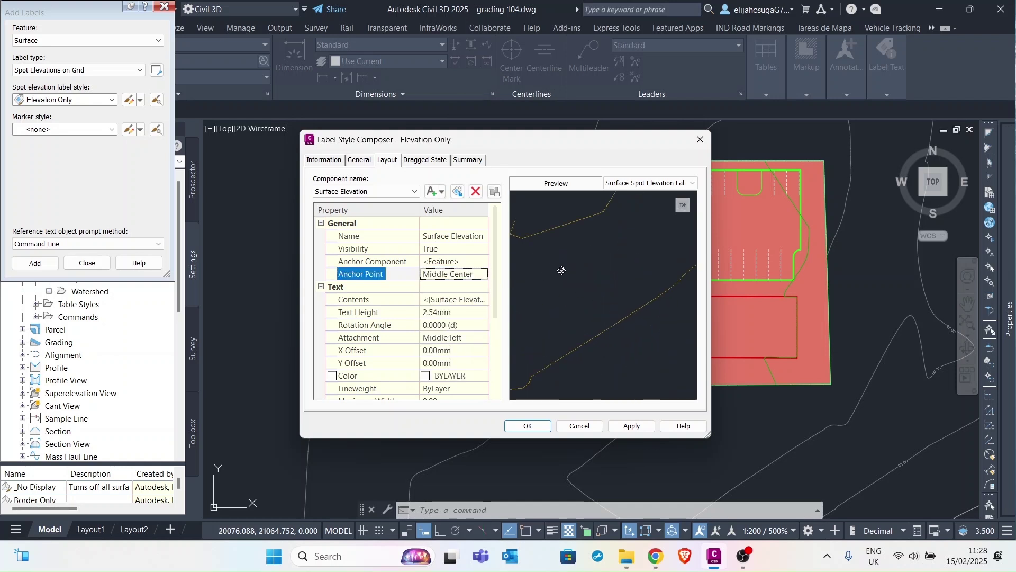
scroll(625, 284, "up", 5)
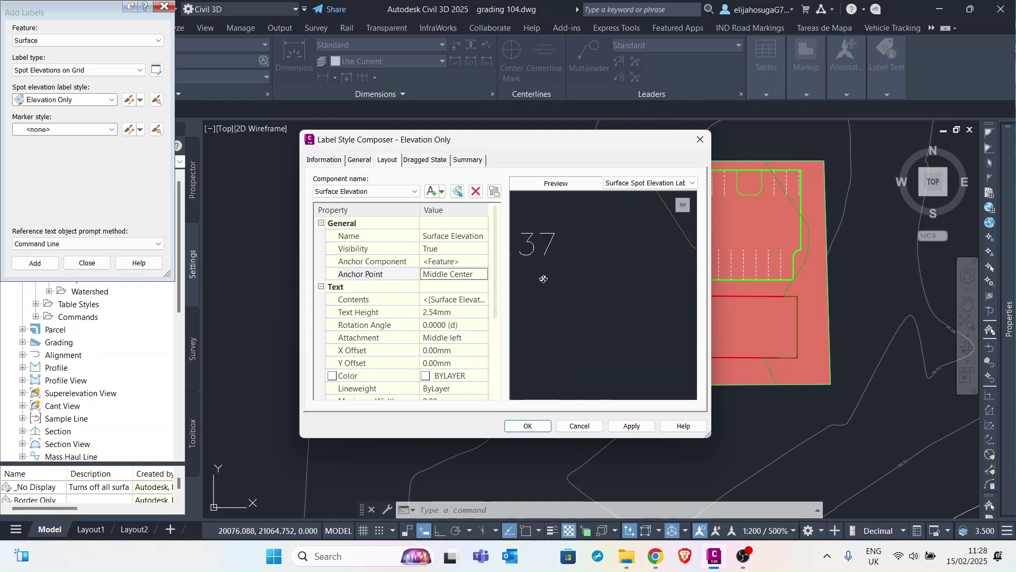
scroll(577, 284, "down", 4)
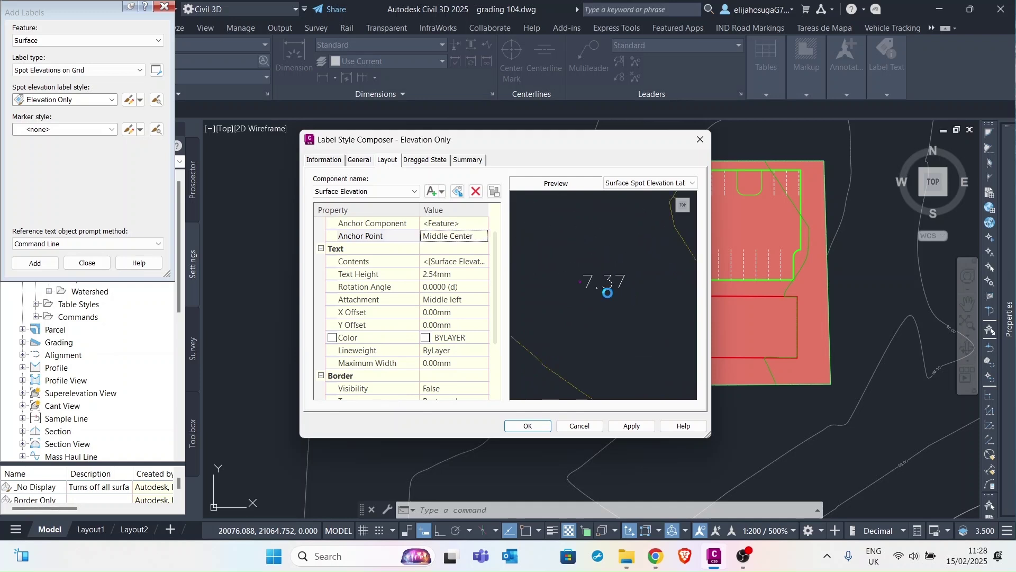
scroll(581, 291, "up", 5)
scroll(634, 311, "down", 2)
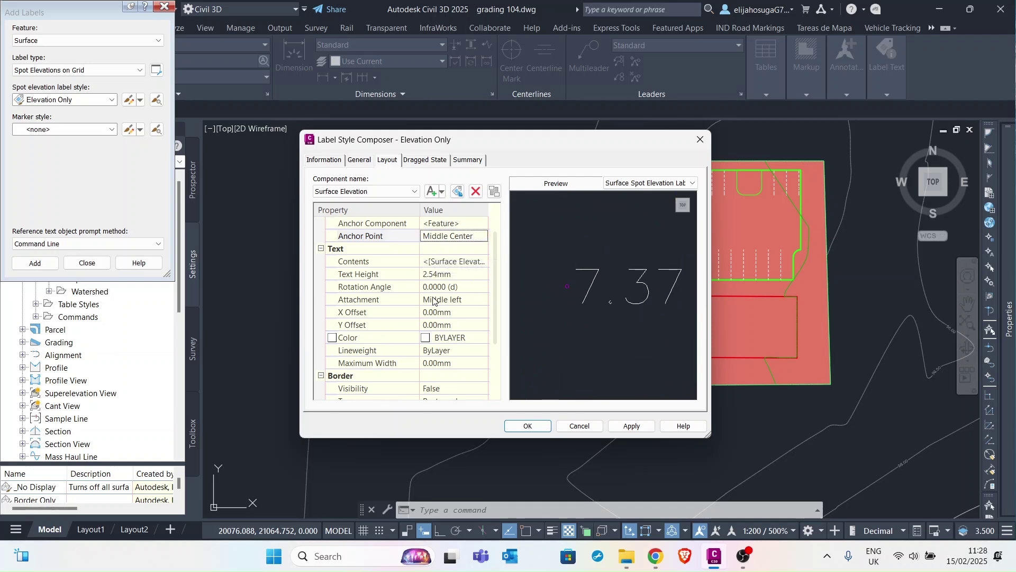
left_click(450, 300)
left_click(451, 300)
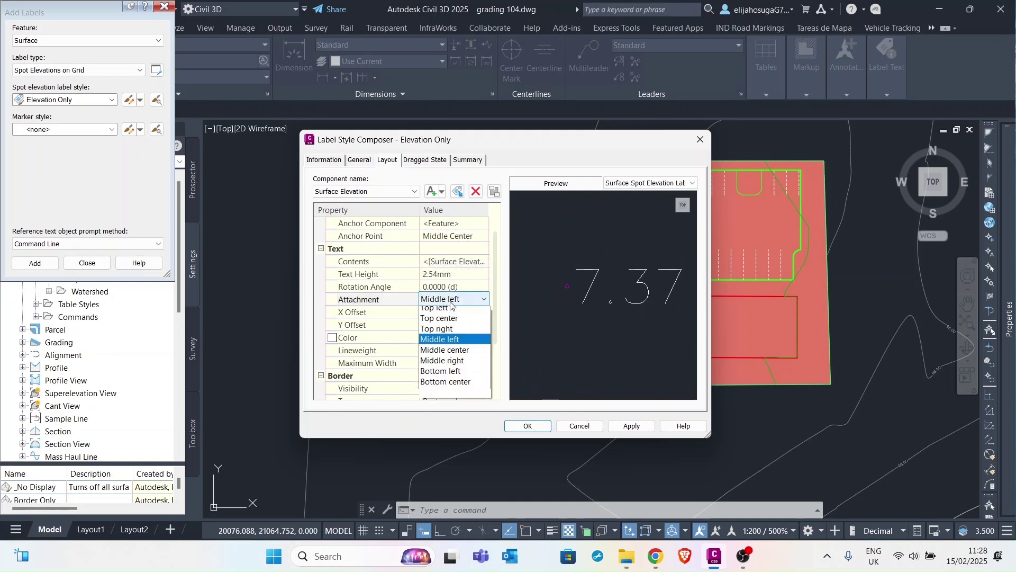
left_click(445, 349)
scroll(568, 306, "up", 2)
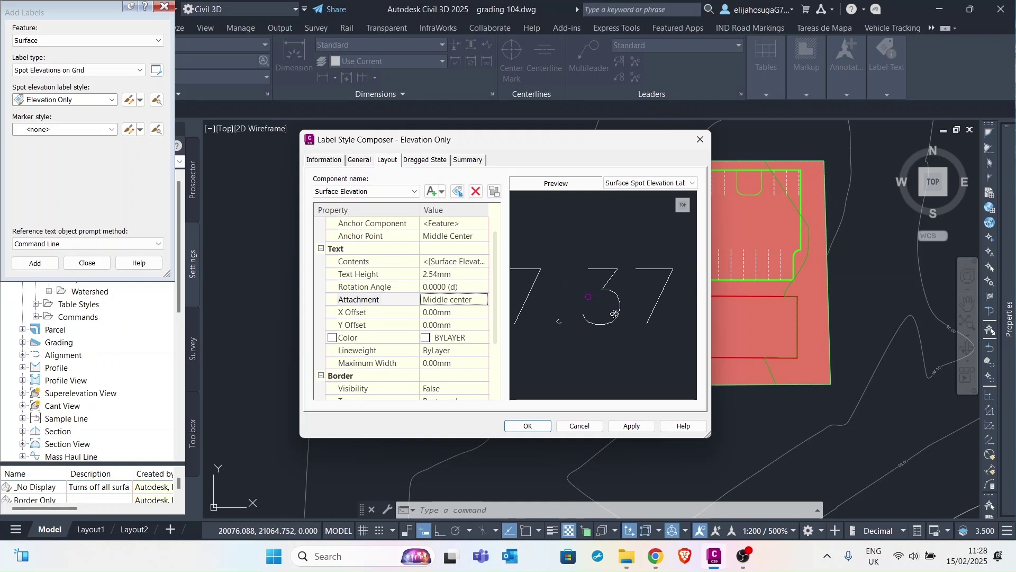
scroll(589, 290, "down", 4)
middle_click_drag(588, 293, 600, 320)
left_click(631, 425)
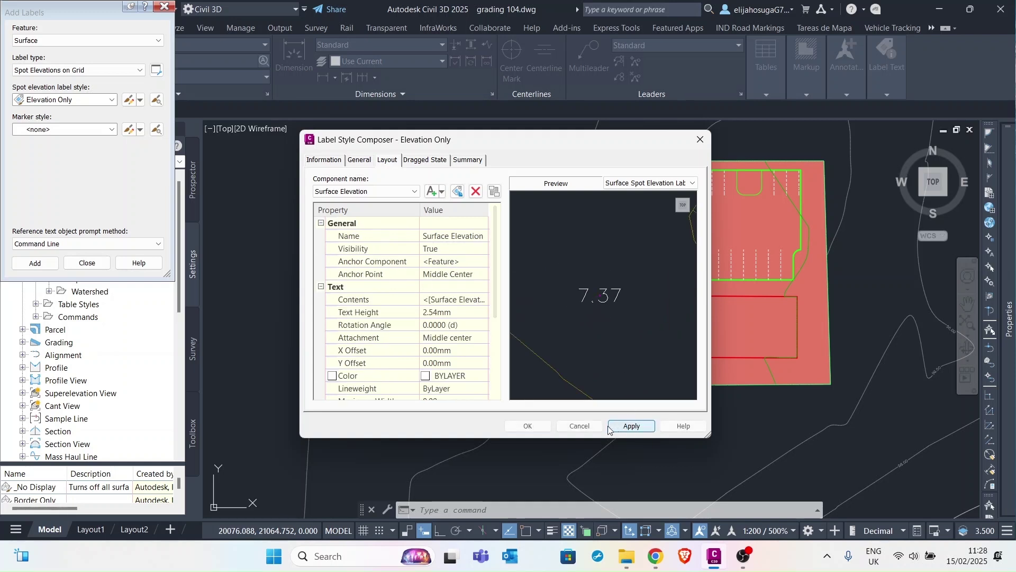
left_click(528, 425)
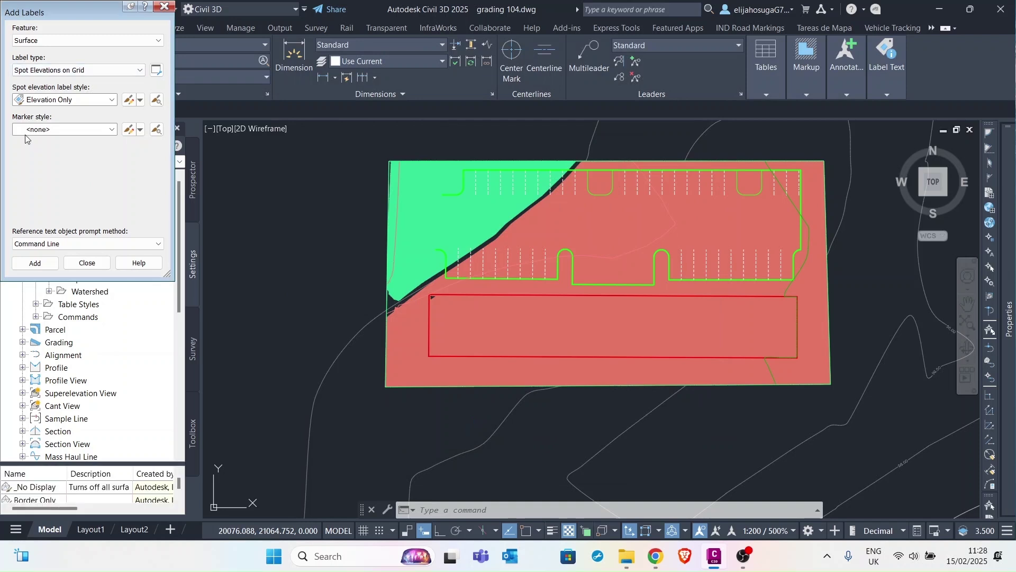
Start adding the grid labels to CutandFill Surf and place the grid basepoint just outside the surface's lower-left corner
left_click(34, 264)
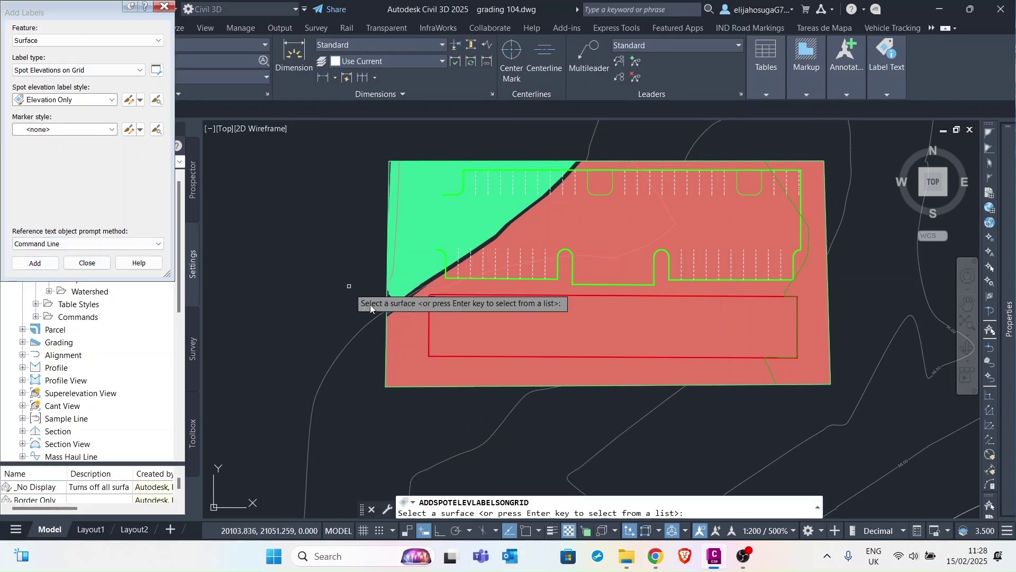
scroll(459, 298, "down", 3)
scroll(460, 286, "up", 5)
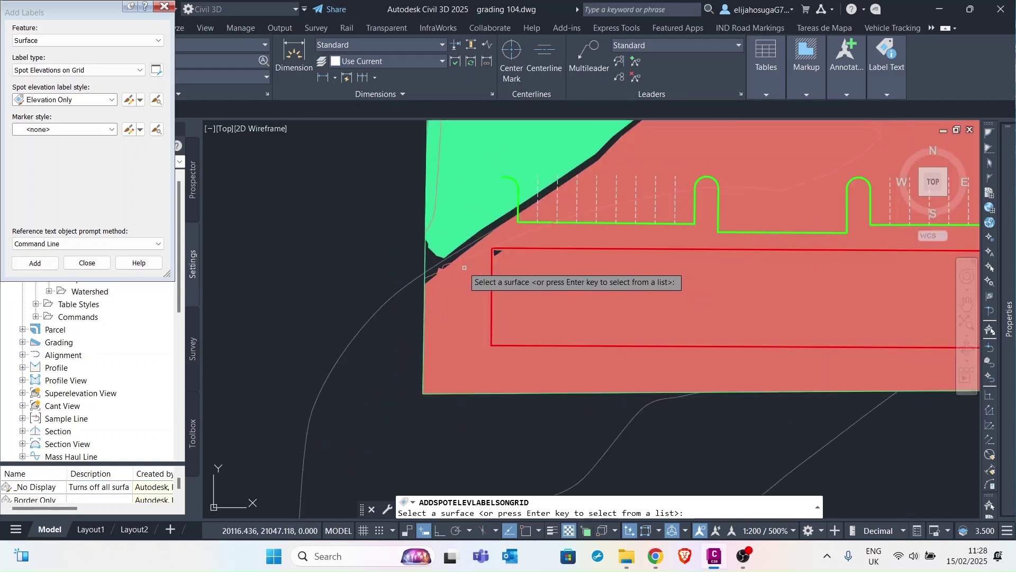
left_click(456, 262)
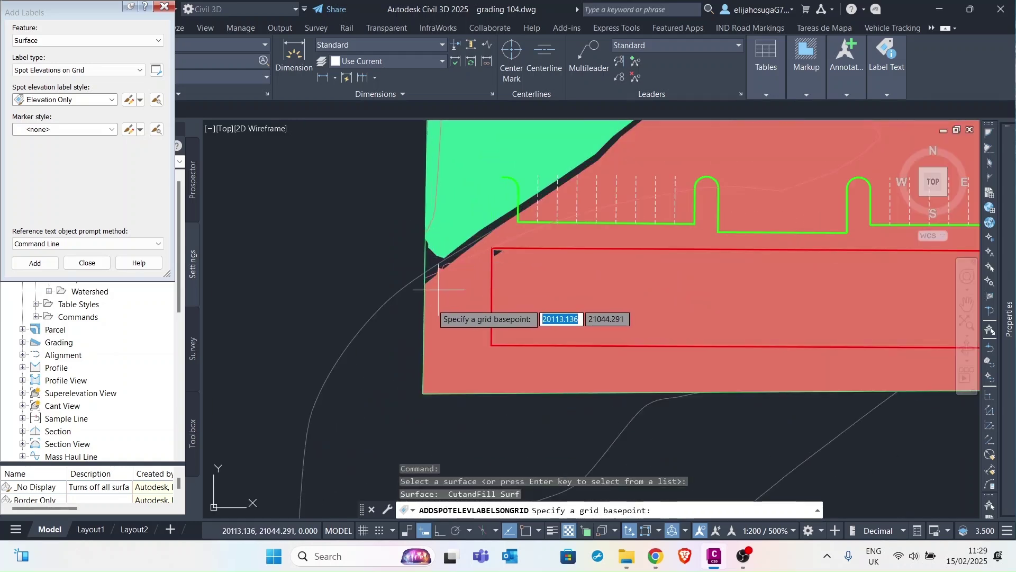
scroll(432, 304, "down", 3)
scroll(442, 344, "up", 3)
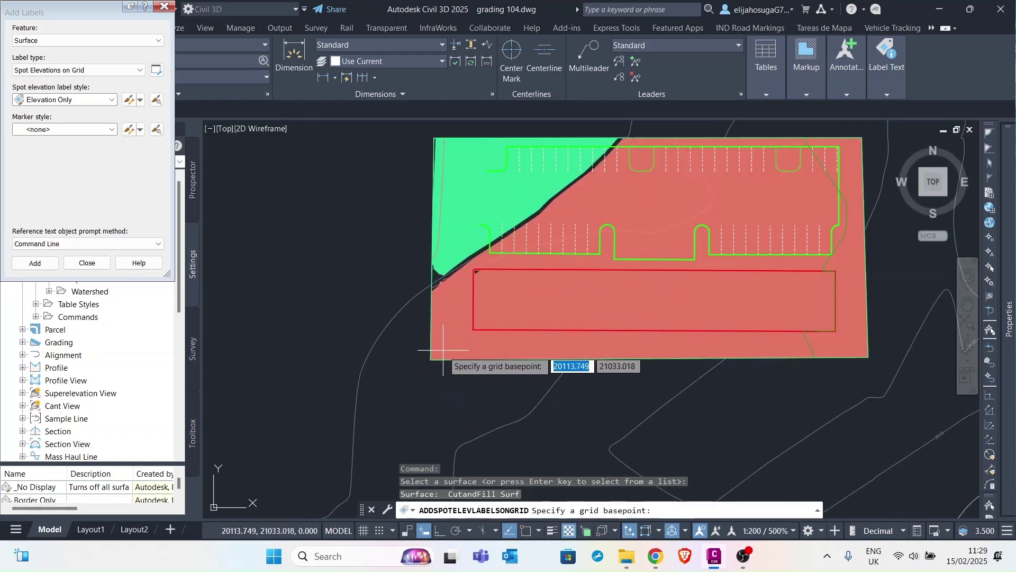
left_click(403, 373)
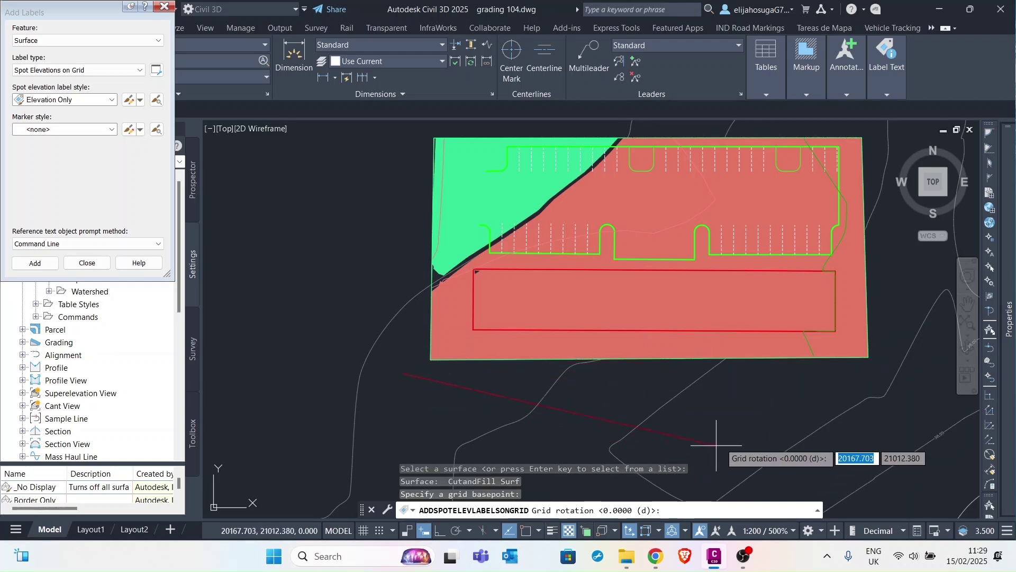
Keep the grid rotation at 0 with 5 m X and Y spacing, and end the grid just beyond the surface's upper-right corner
left_click(748, 426)
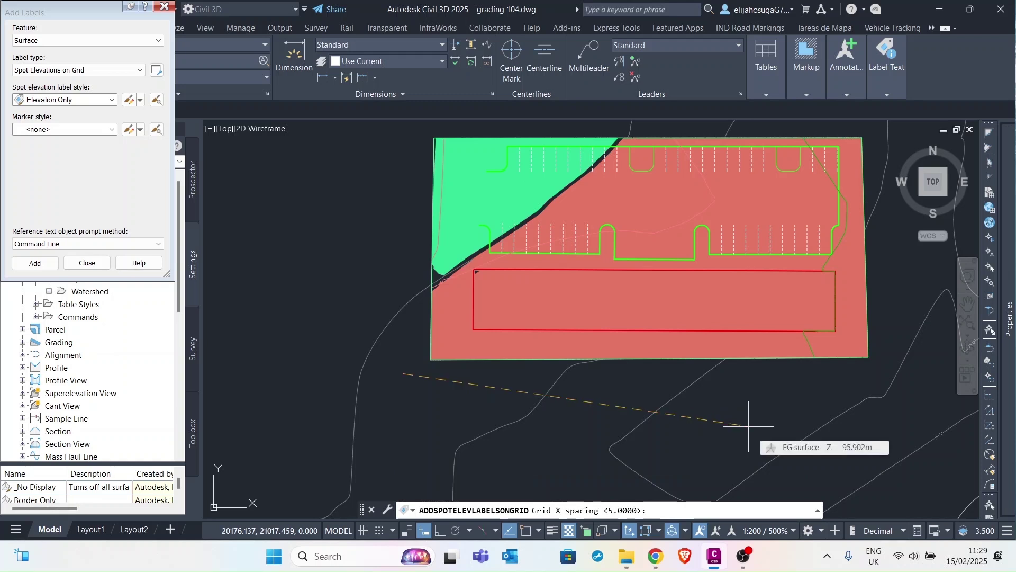
key("Return")
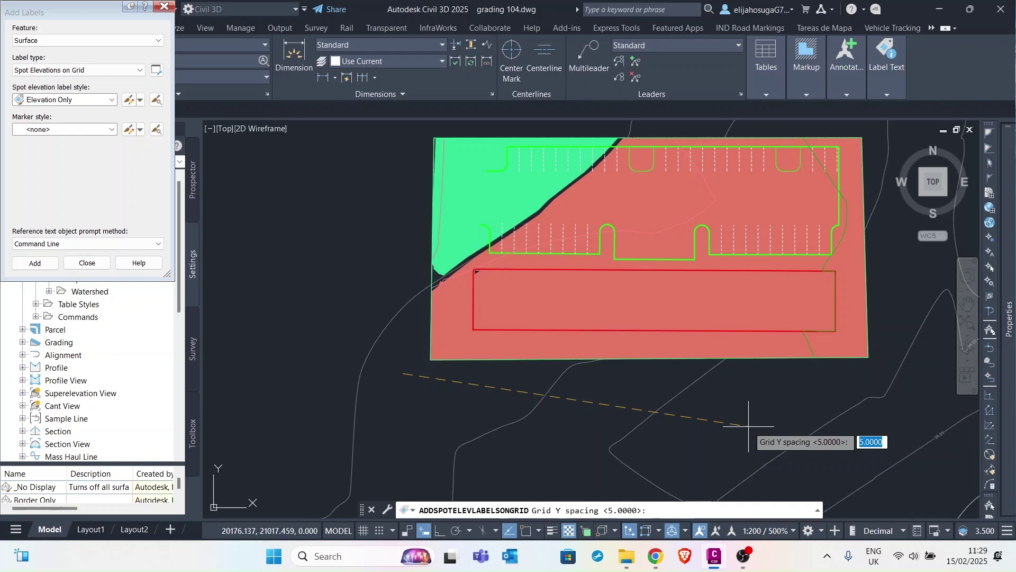
key("Return")
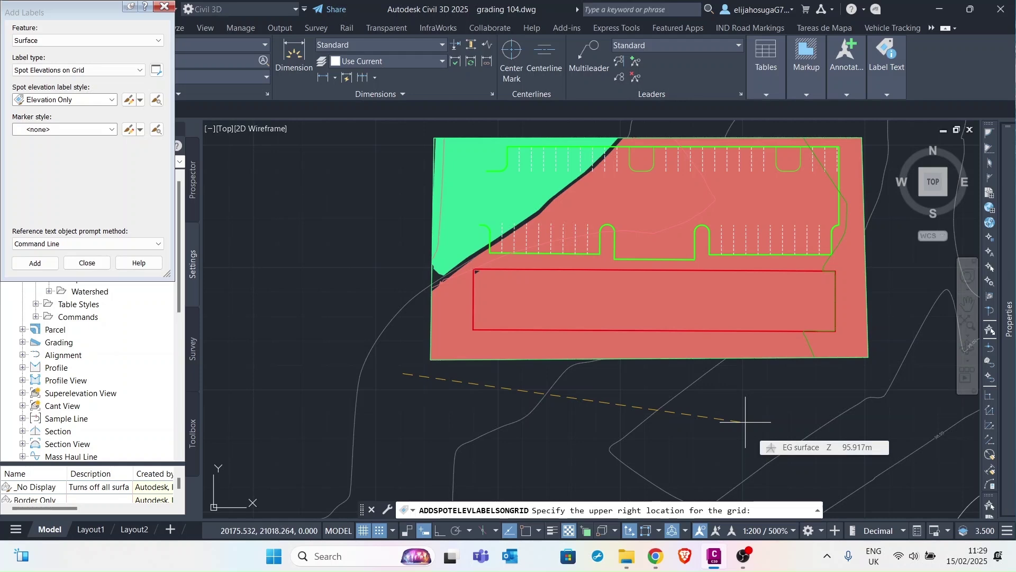
scroll(682, 342, "down", 4)
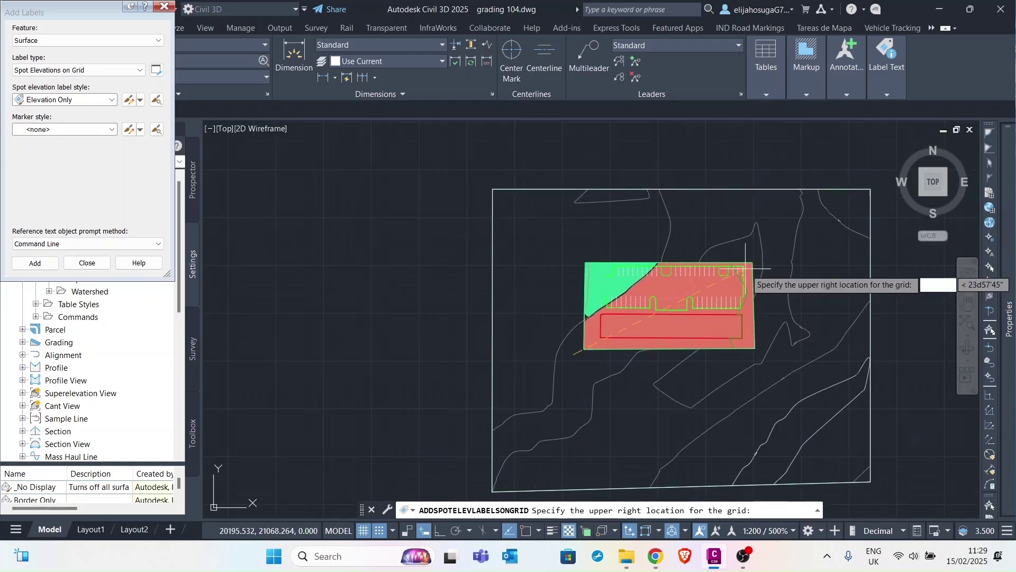
scroll(745, 269, "up", 6)
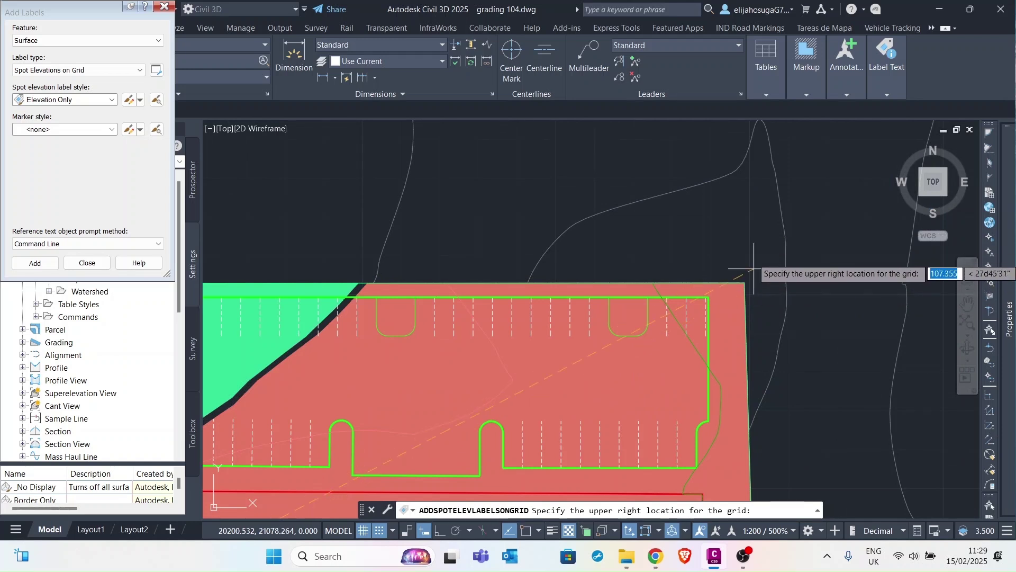
left_click(754, 270)
scroll(763, 181, "down", 5)
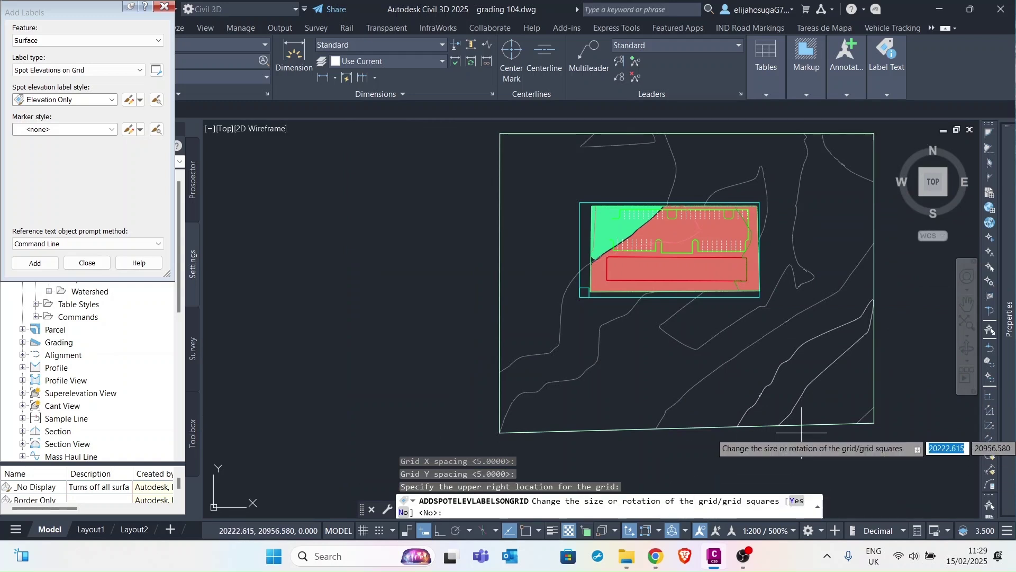
key("Return")
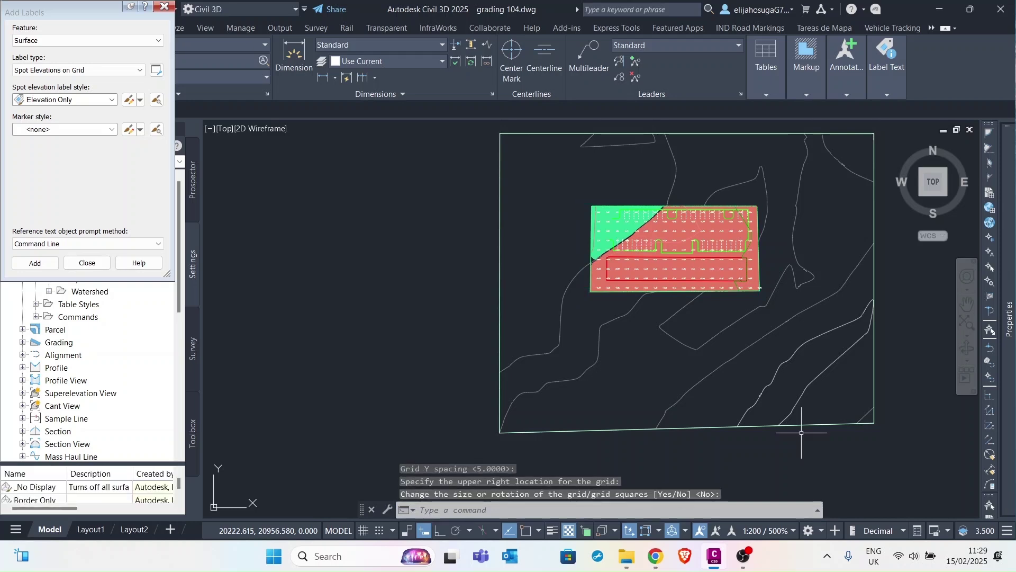
Examine the spot elevation labels across the parking area and along the boundary between the green and red zones
scroll(634, 203, "up", 3)
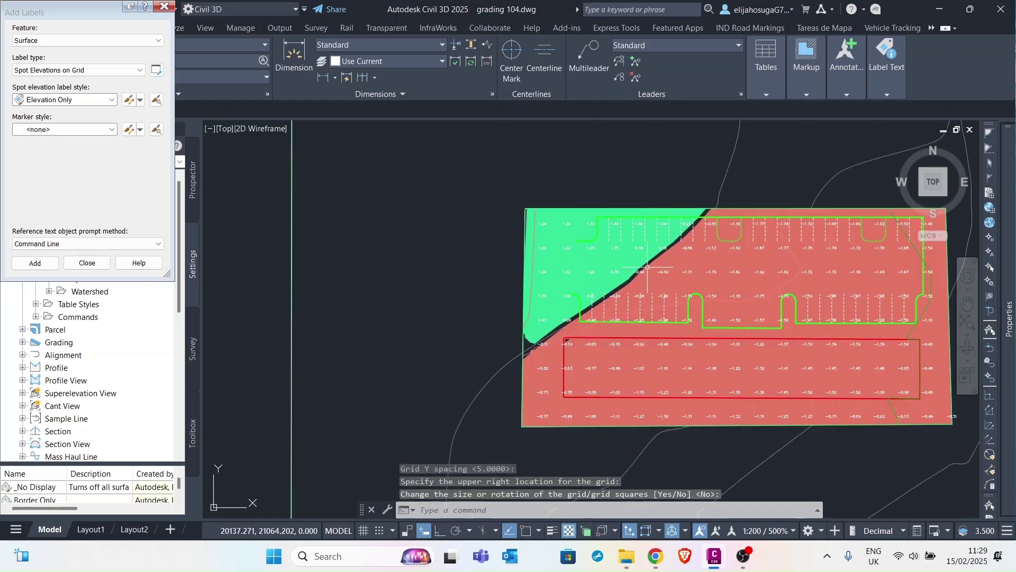
scroll(648, 264, "up", 2)
scroll(636, 266, "down", 1)
scroll(594, 269, "up", 3)
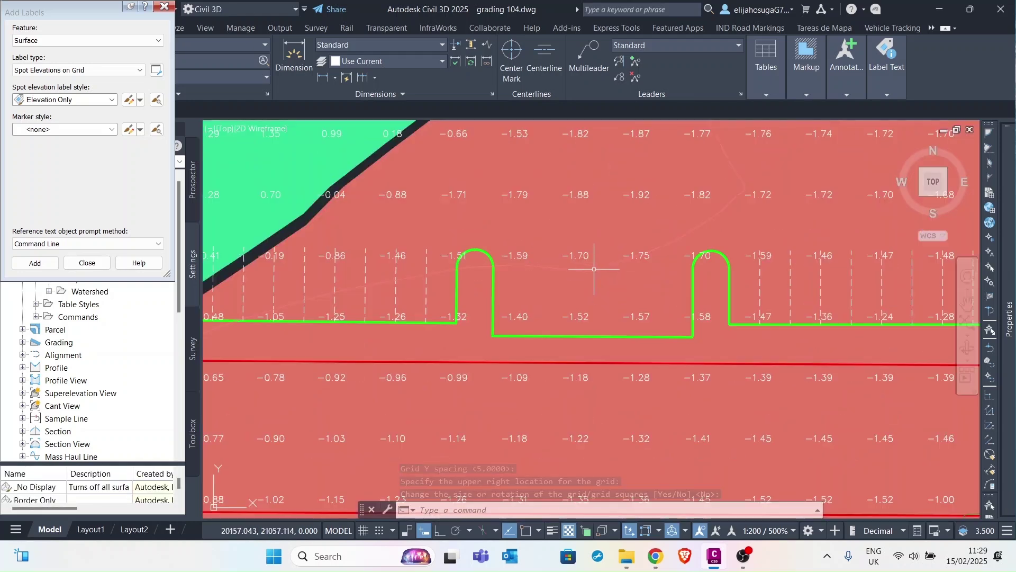
scroll(594, 269, "down", 5)
middle_click_drag(588, 288, 715, 294)
scroll(562, 210, "up", 4)
scroll(565, 219, "down", 7)
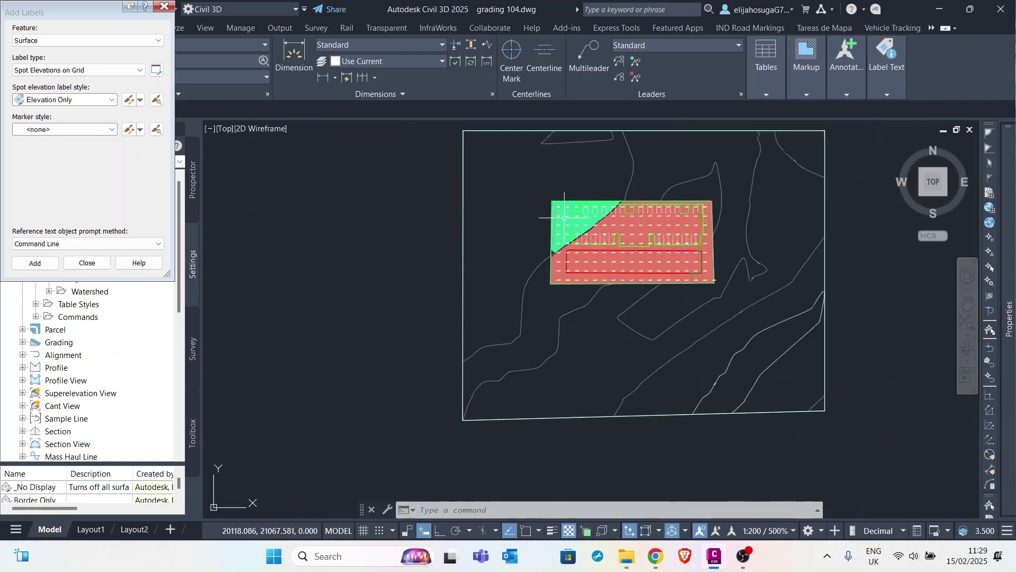
scroll(582, 221, "up", 4)
scroll(602, 222, "down", 2)
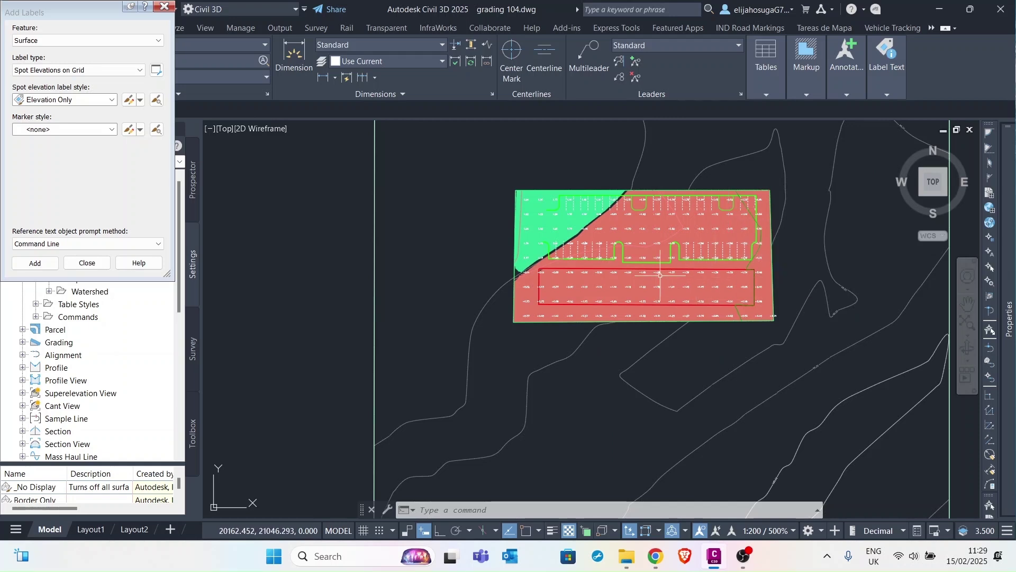
Examine the spot elevation labels inside and around the red rectangular building outline
scroll(630, 271, "up", 5)
scroll(647, 291, "down", 4)
scroll(561, 249, "up", 3)
scroll(480, 247, "down", 2)
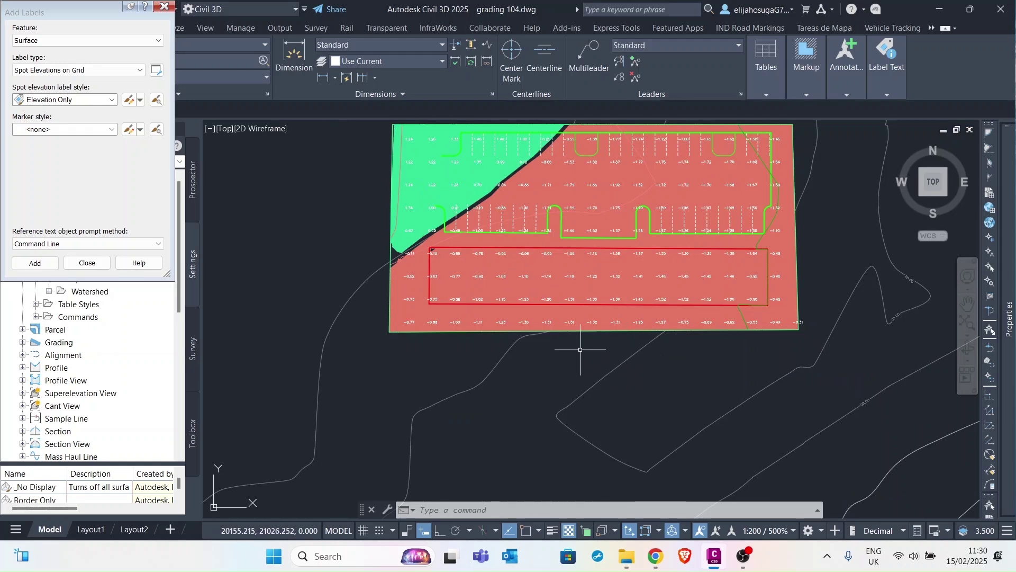
scroll(565, 336, "up", 2)
scroll(582, 238, "down", 4)
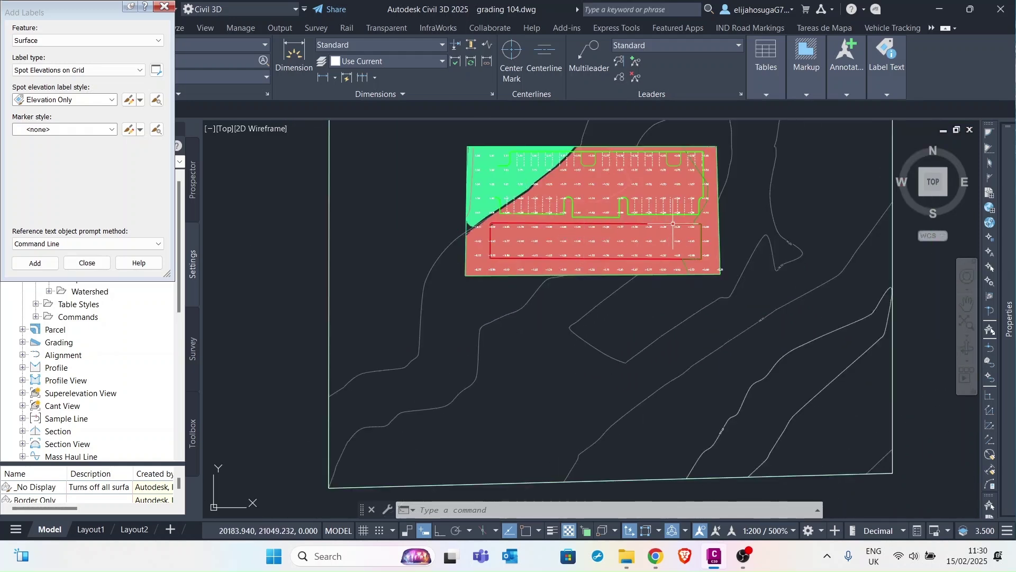
scroll(646, 238, "up", 4)
scroll(484, 245, "down", 2)
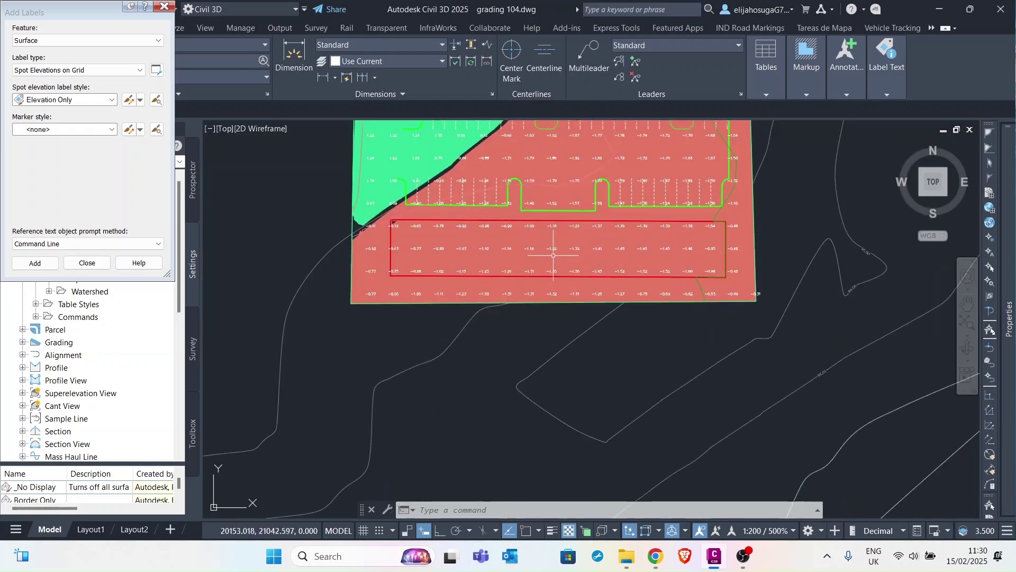
scroll(572, 260, "up", 4)
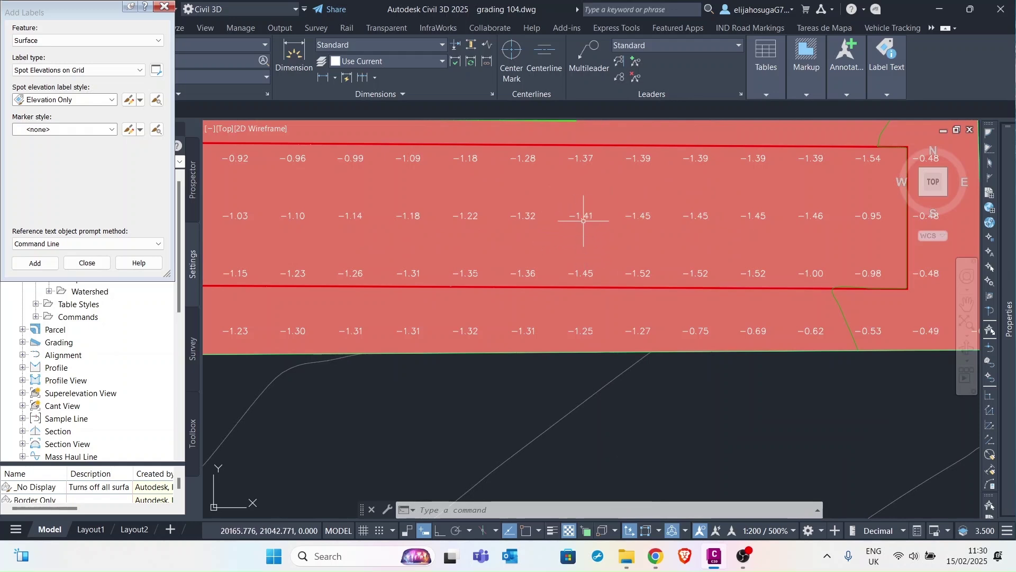
scroll(587, 223, "down", 4)
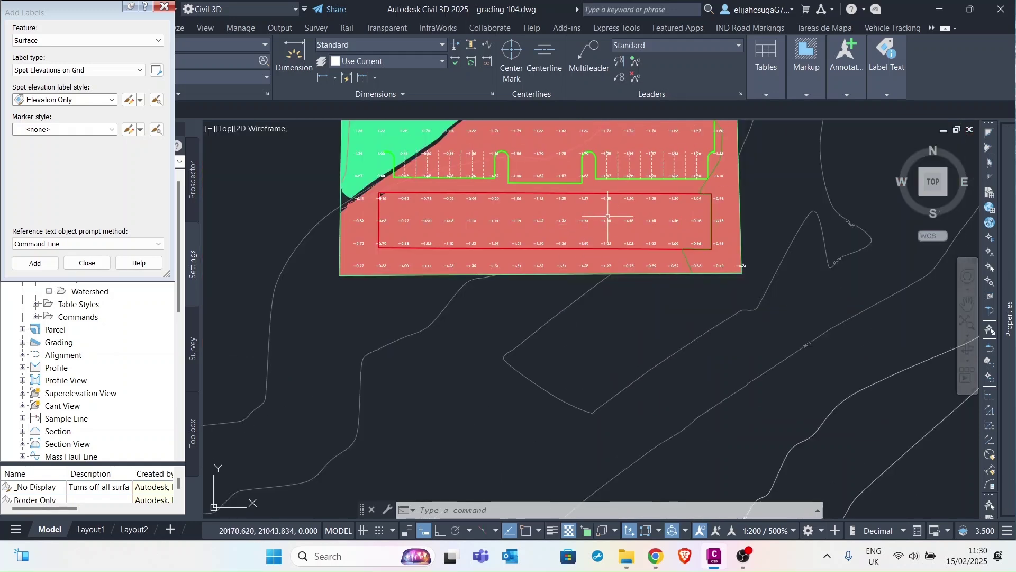
Examine the spot elevation labels in the green zone and compare them with those across the whole surface
scroll(577, 165, "up", 2)
middle_click_drag(450, 177, 549, 292)
scroll(556, 302, "up", 2)
middle_click_drag(470, 168, 533, 270)
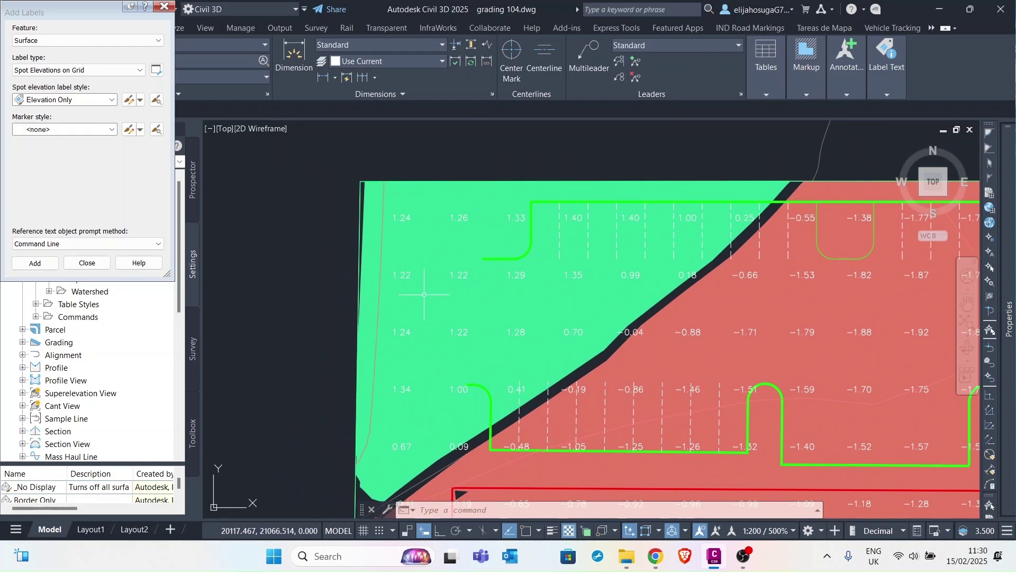
scroll(485, 257, "down", 6)
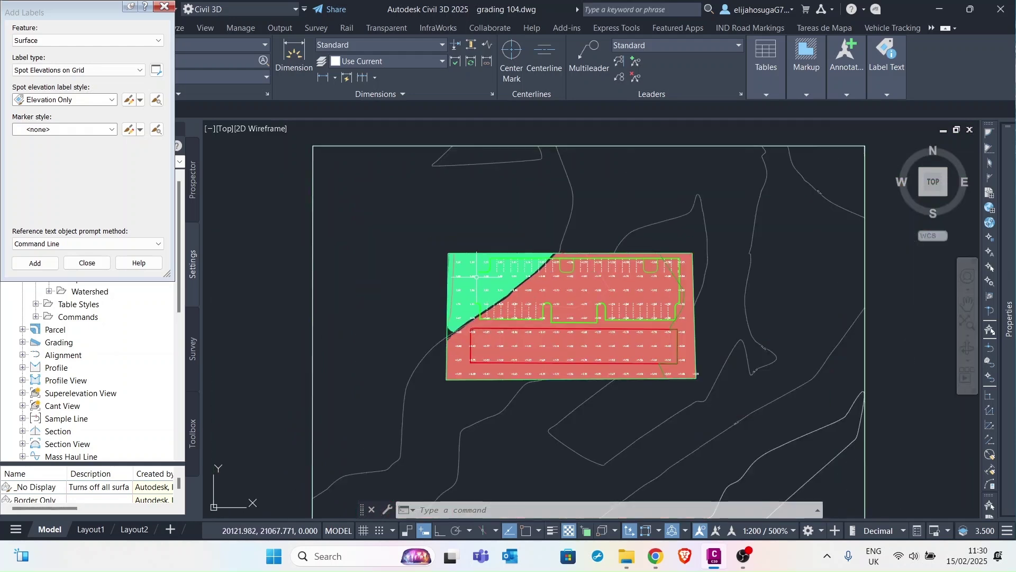
scroll(527, 317, "up", 4)
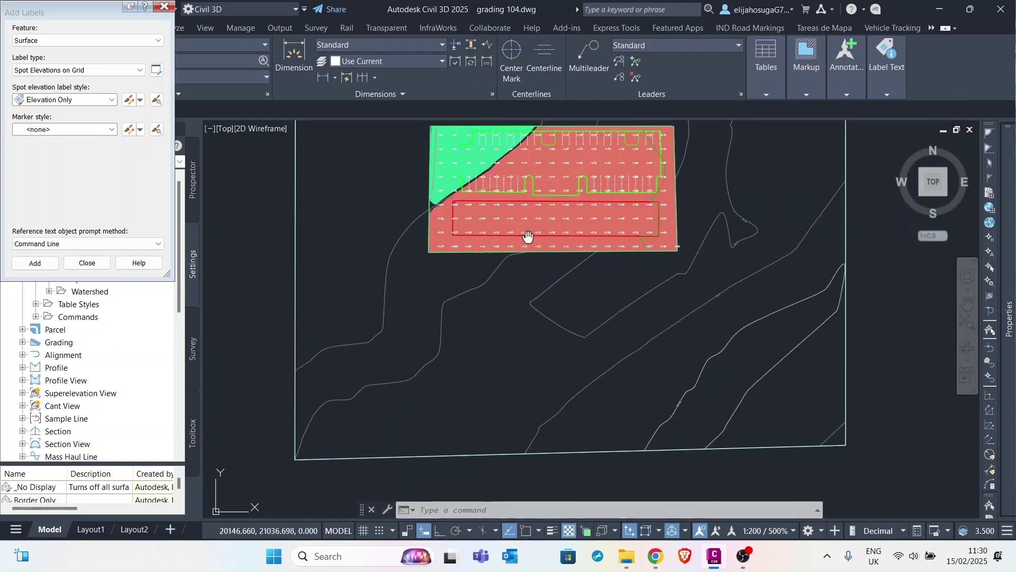
scroll(529, 231, "down", 2)
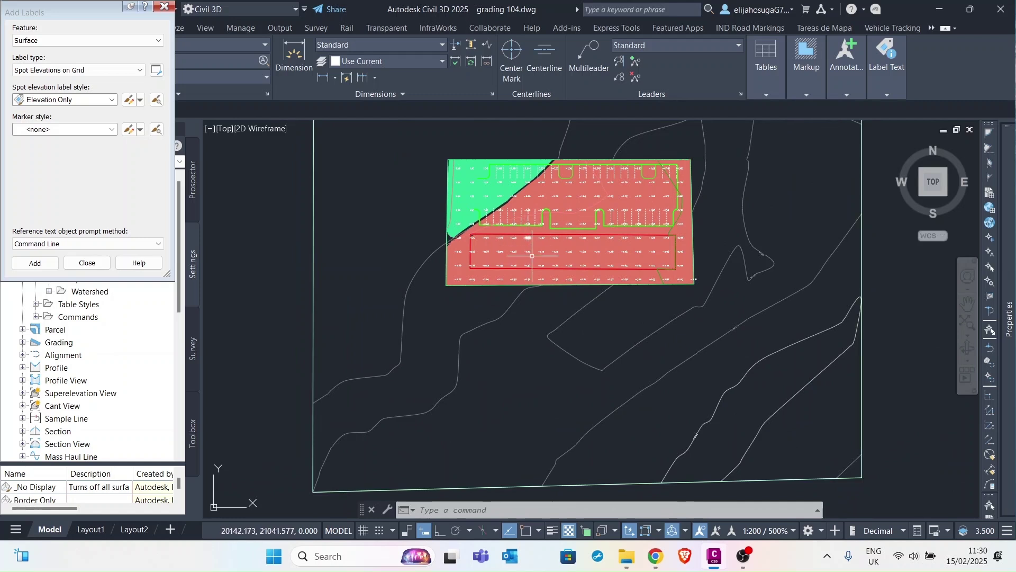